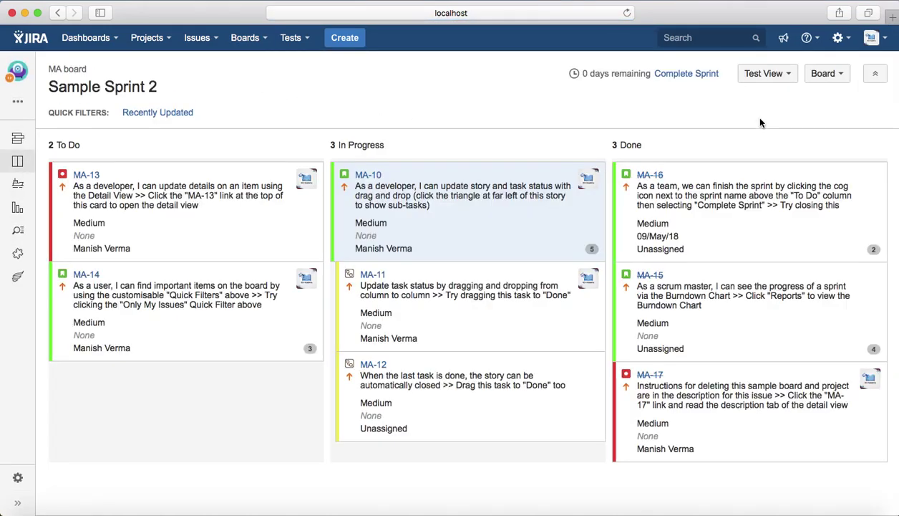
Open the MA board's configuration, look at the general and filter settings, and return to column management
left_click(843, 78)
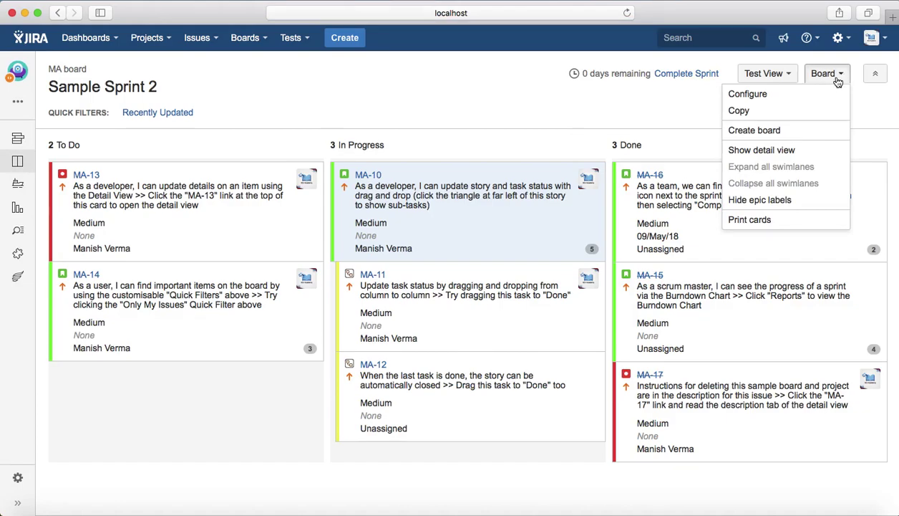
left_click(759, 96)
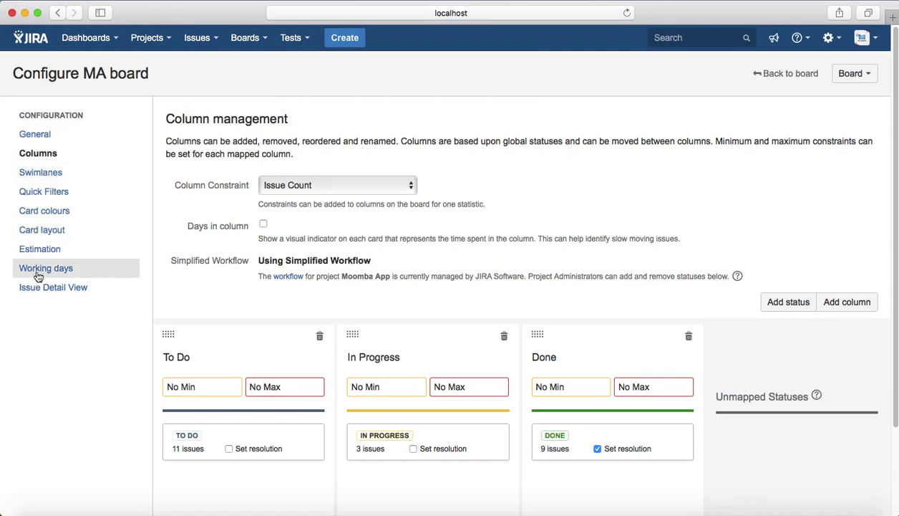
left_click(47, 141)
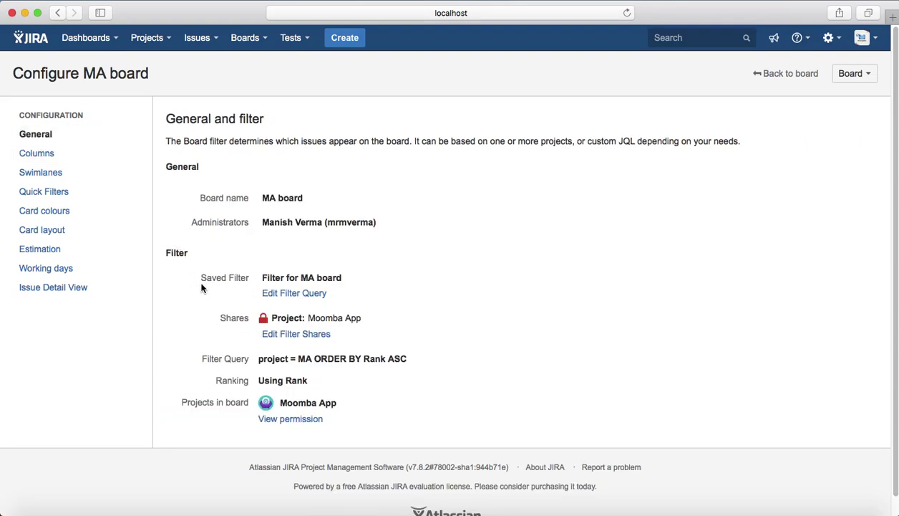
left_click(86, 153)
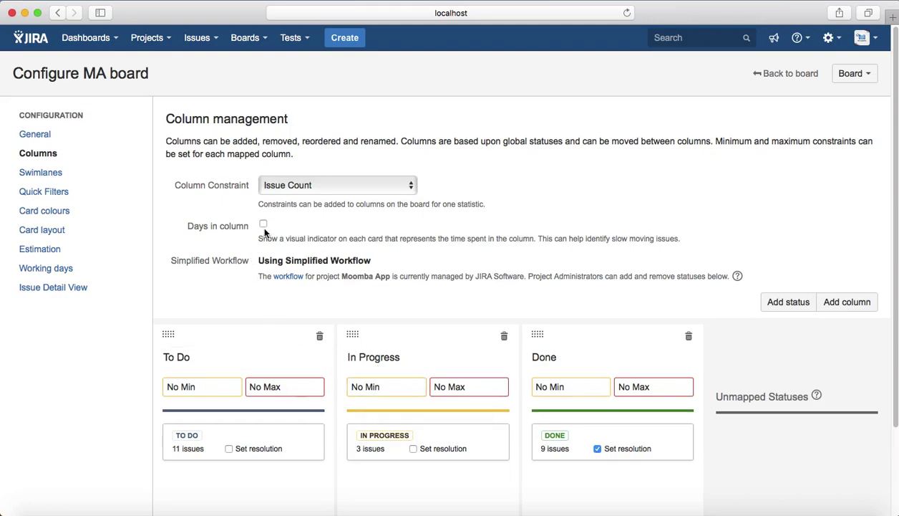
Switch the column constraint to None and set it back to Issue Count
left_click(329, 186)
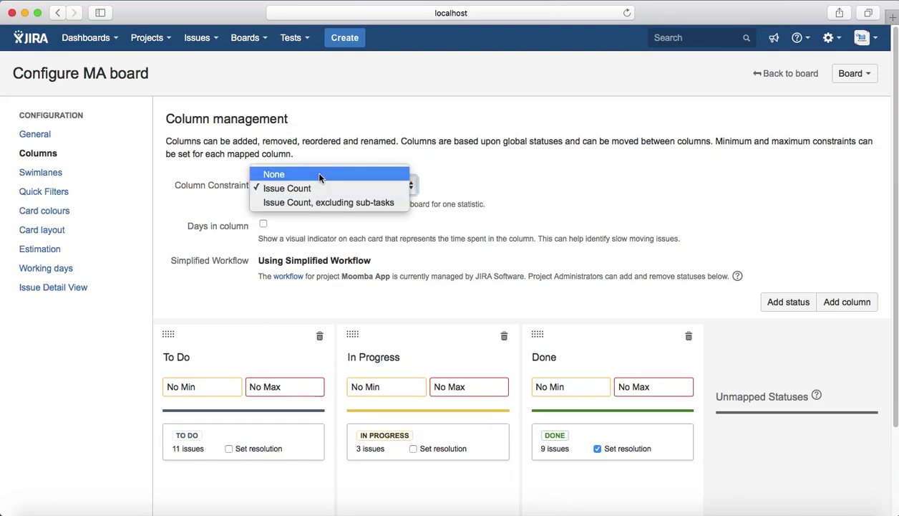
left_click(320, 176)
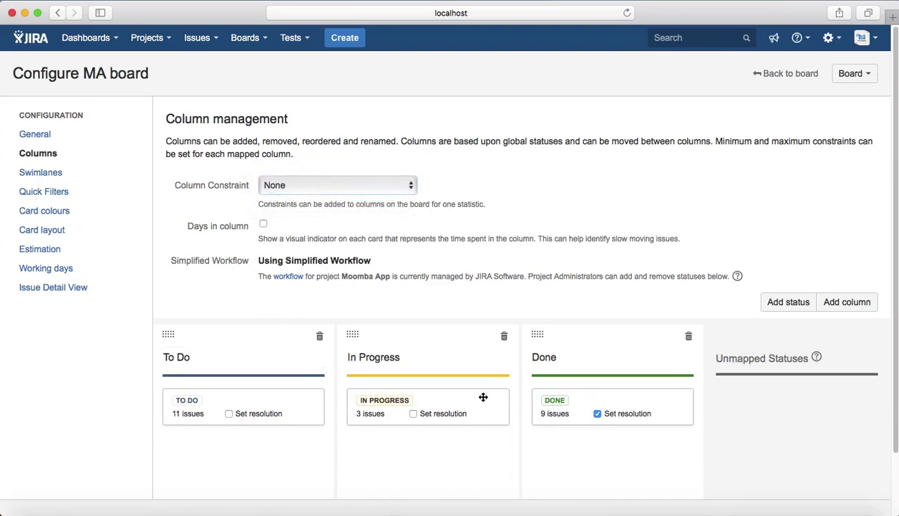
left_click(383, 188)
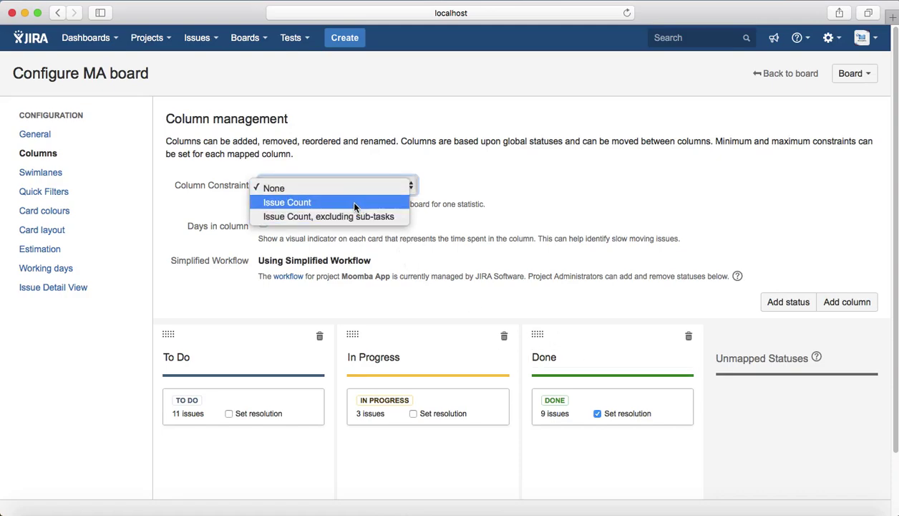
left_click(354, 205)
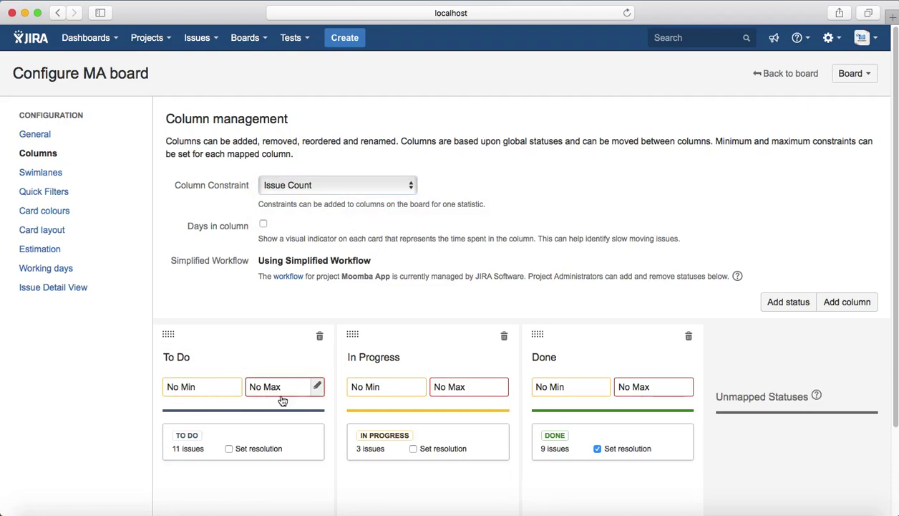
Limit the To Do column to a minimum of 2 and a maximum of 5 issues
left_click(192, 387)
type("2")
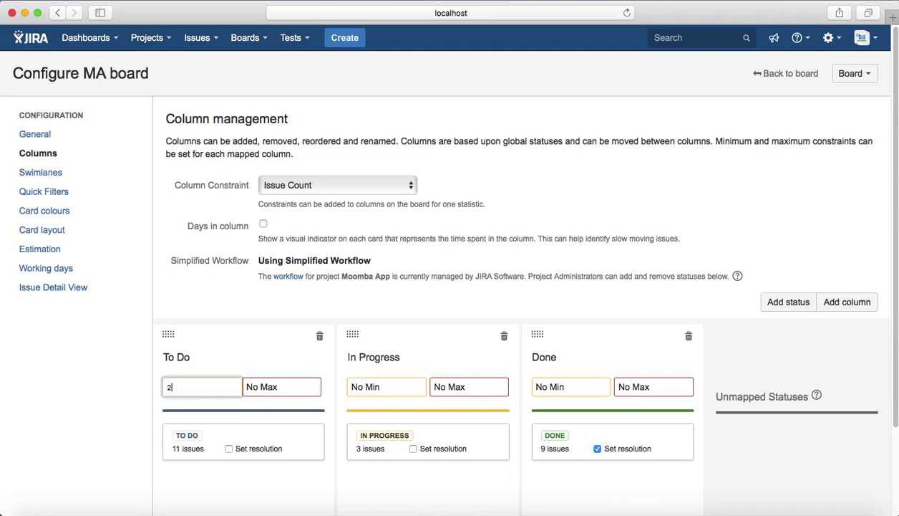
left_click(259, 395)
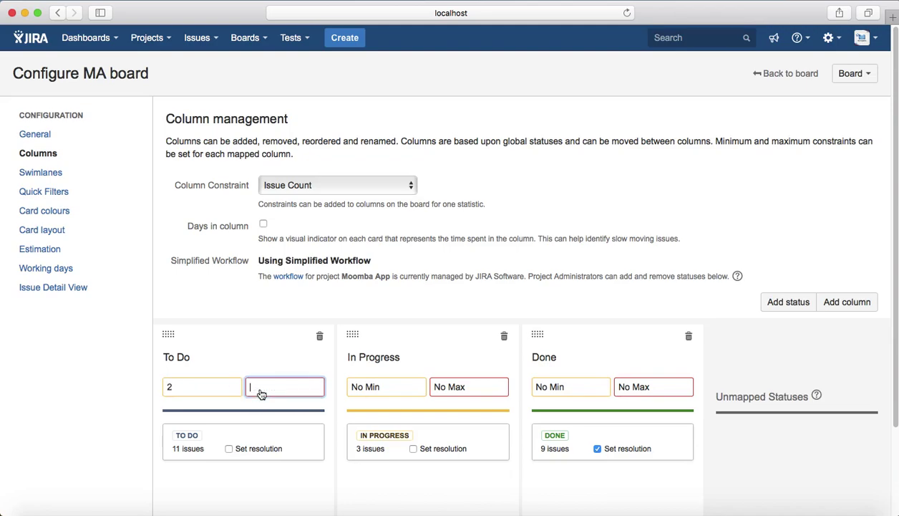
type("5")
key("Return")
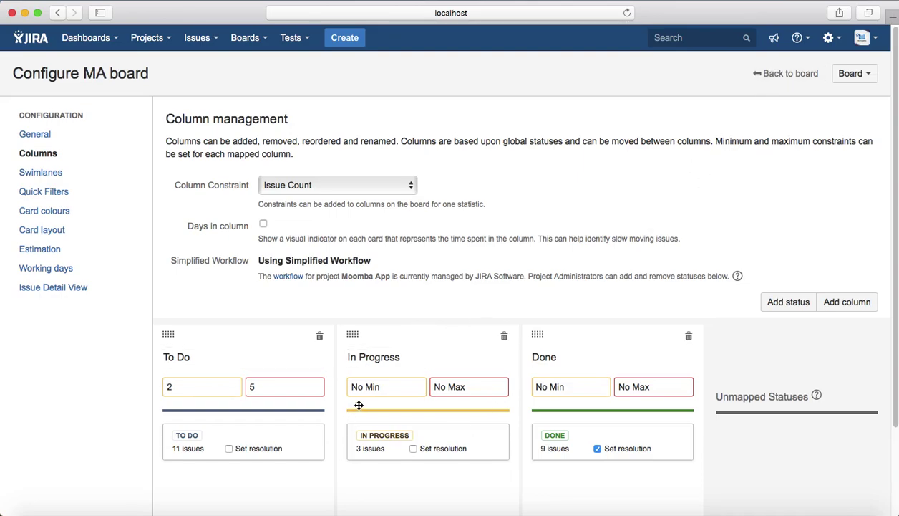
Limit the In Progress column to a minimum of 1 and a maximum of 2 issues, and return to the board
left_click(386, 387)
type("1")
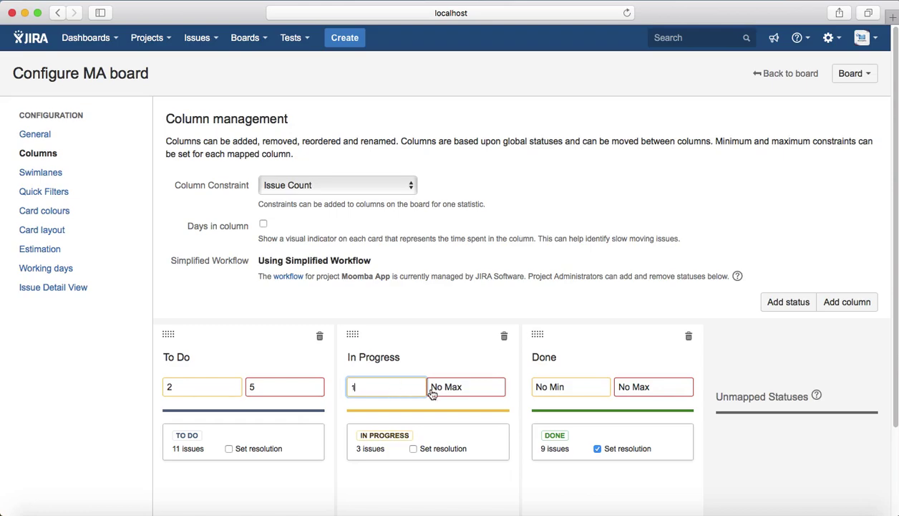
left_click(463, 387)
type("2")
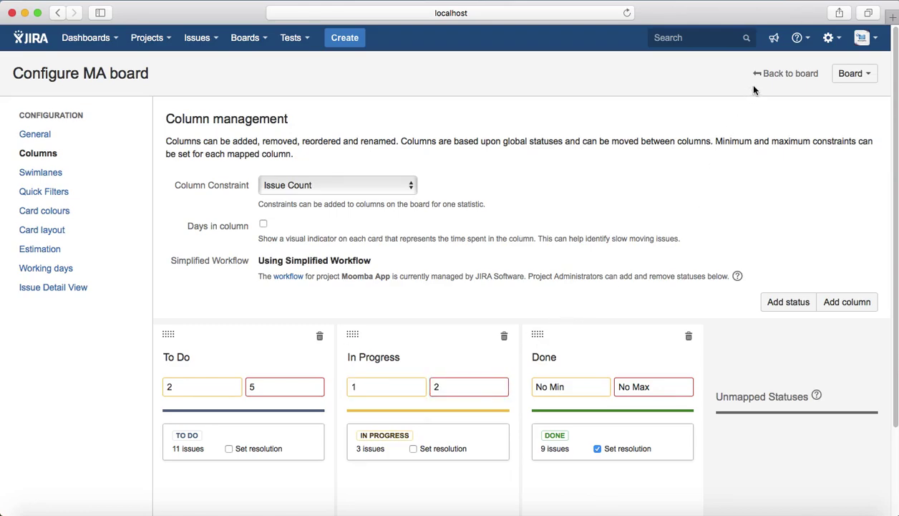
left_click(768, 75)
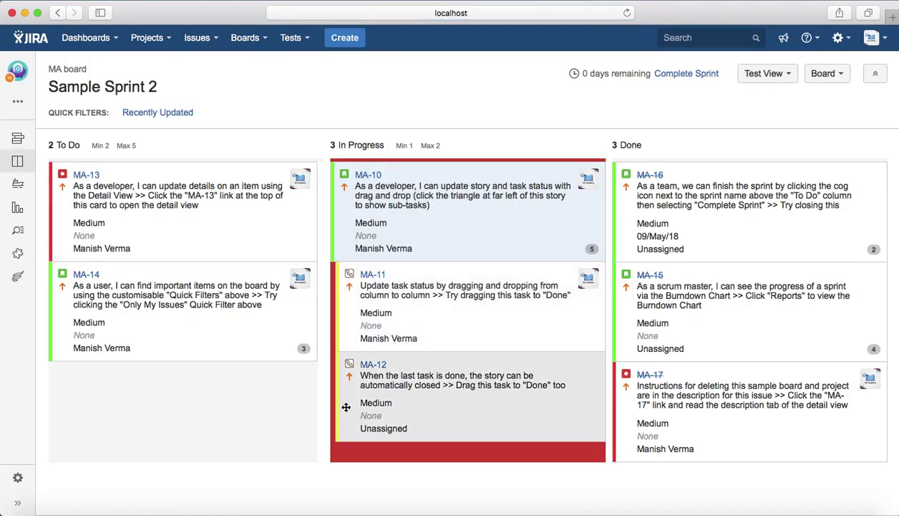
Move issue MA-13 from the To Do column to In Progress on the sprint board
left_click(396, 163)
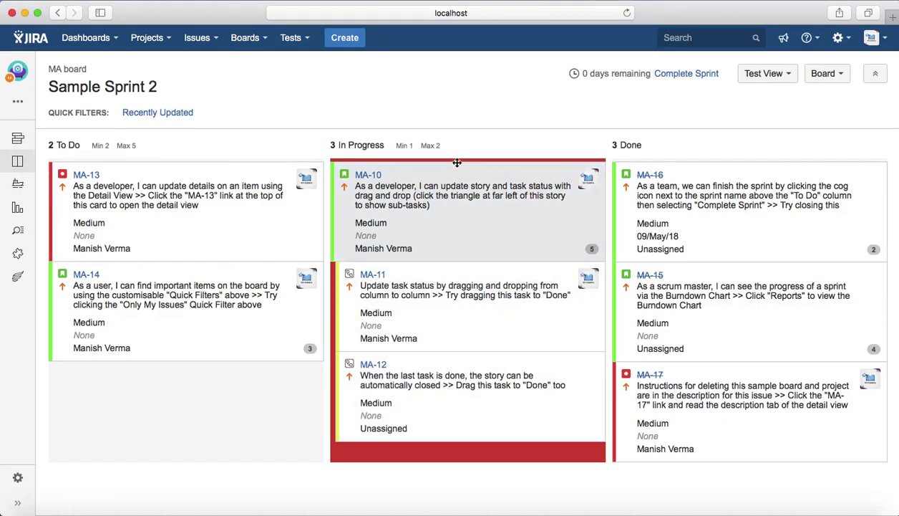
left_click(440, 191)
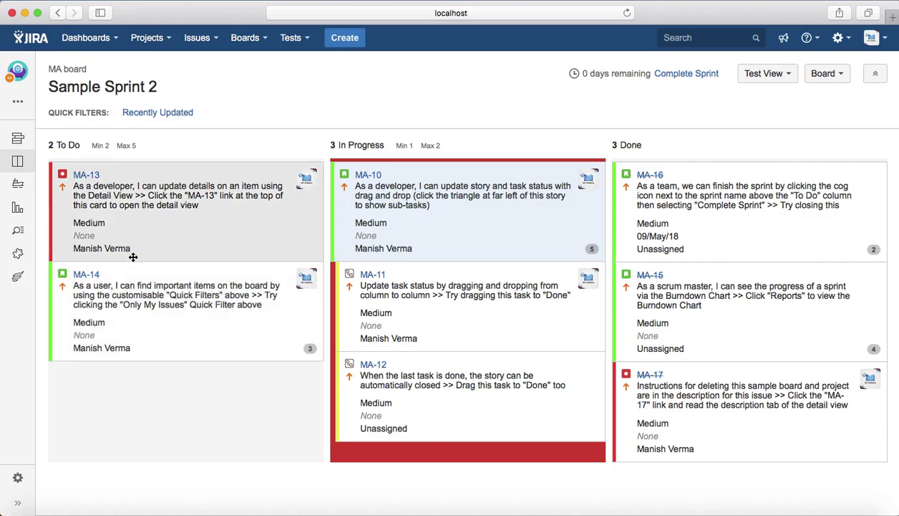
left_click(128, 293)
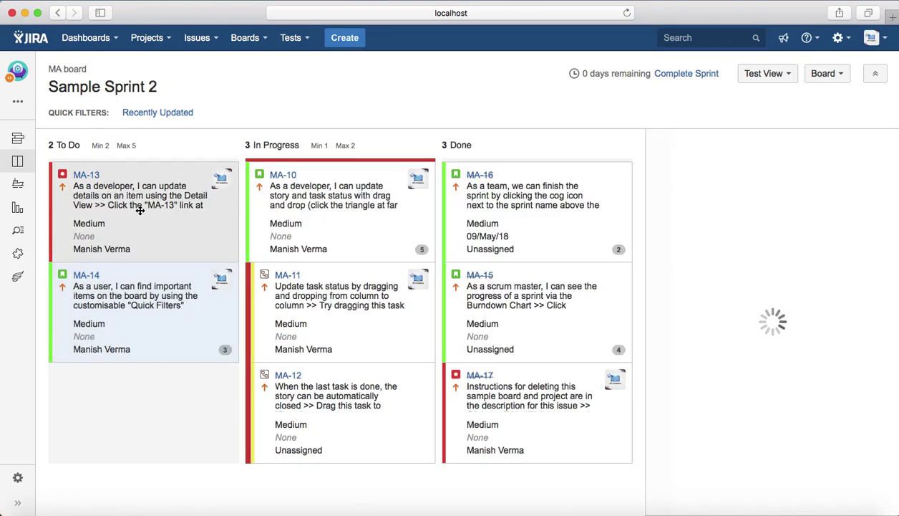
left_click_drag(127, 202, 335, 236)
scroll(166, 251, "down", 2)
scroll(157, 282, "down", 1)
scroll(156, 281, "up", 3)
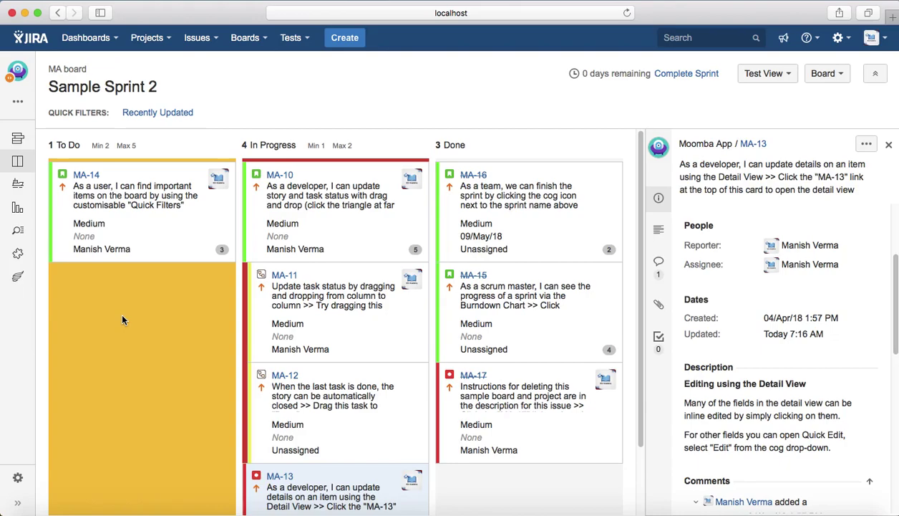
Reload the MA board, reopen its configuration and base the swimlanes on Assignees
left_click(266, 44)
left_click(263, 81)
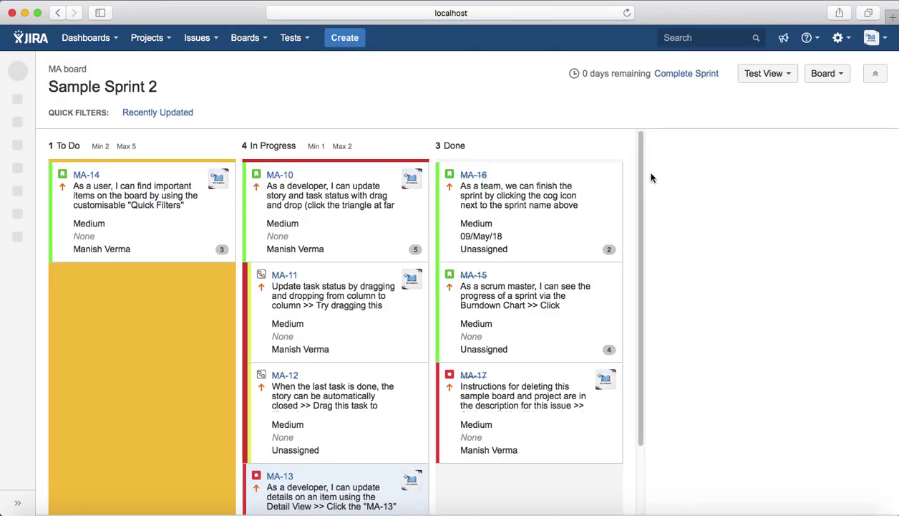
left_click(838, 75)
left_click(745, 93)
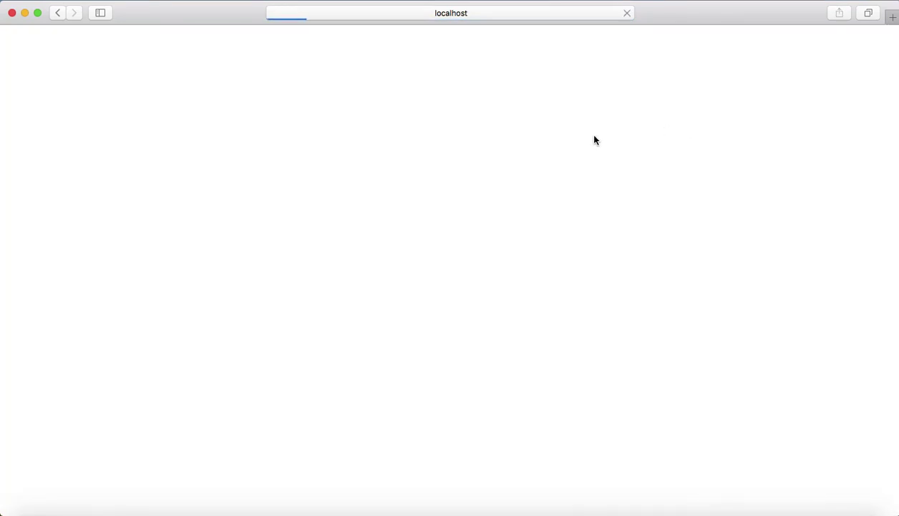
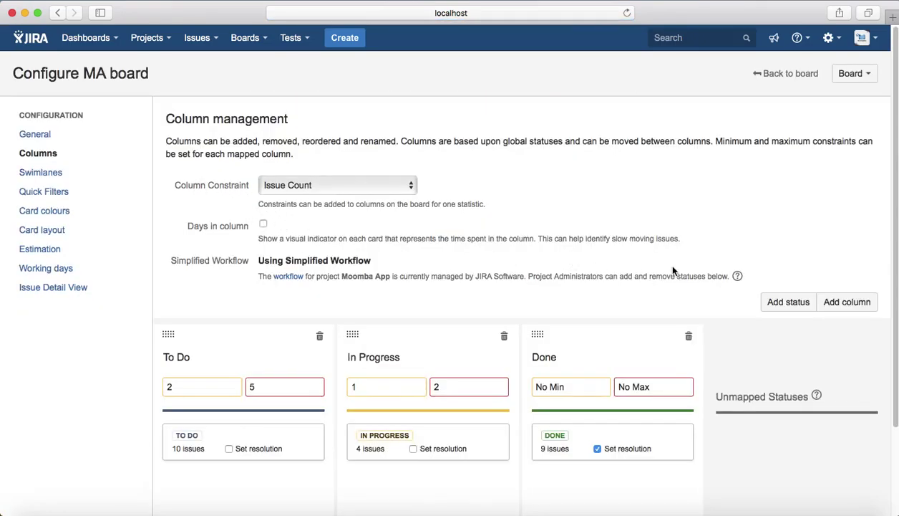
left_click(73, 174)
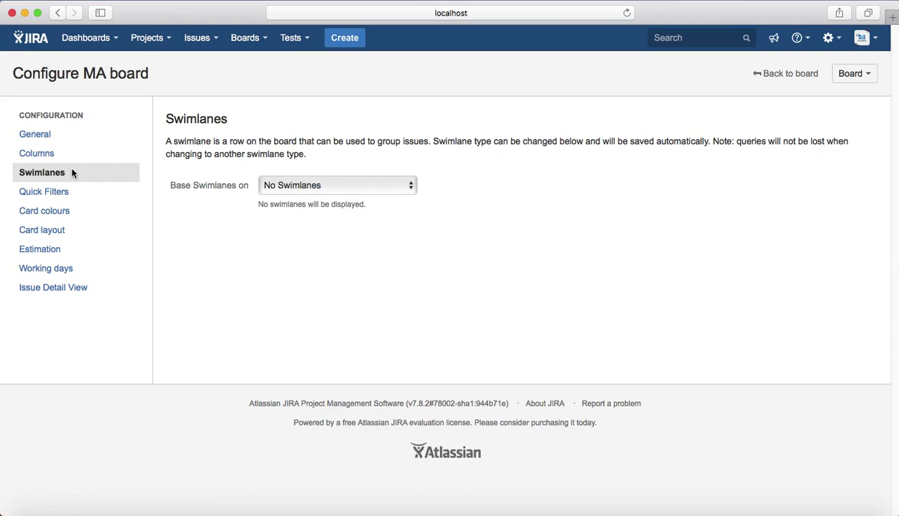
left_click(356, 184)
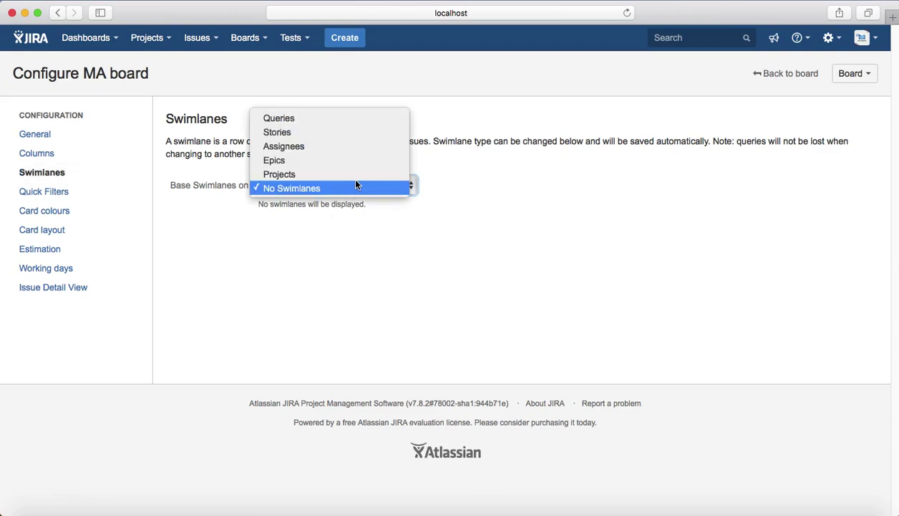
left_click(305, 146)
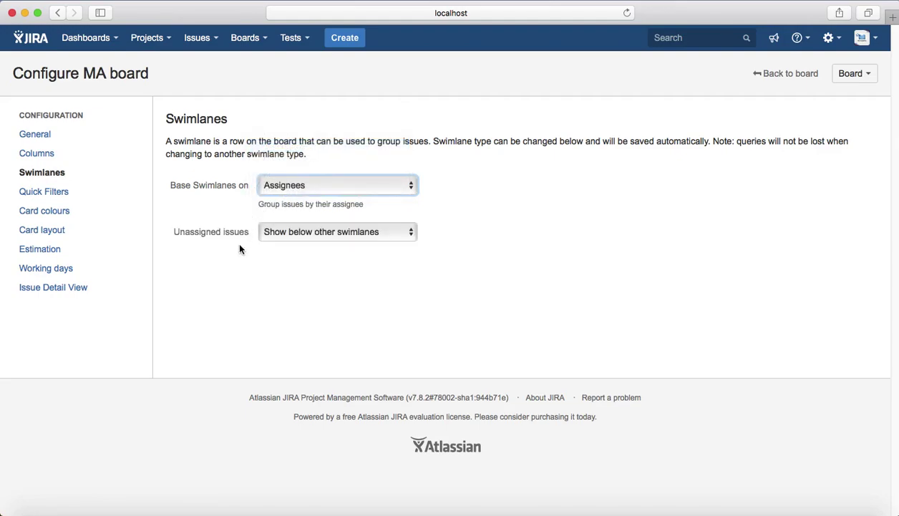
Return to the board, close the issue details and examine how the issues are grouped into assignee and unassigned swimlanes
left_click(780, 76)
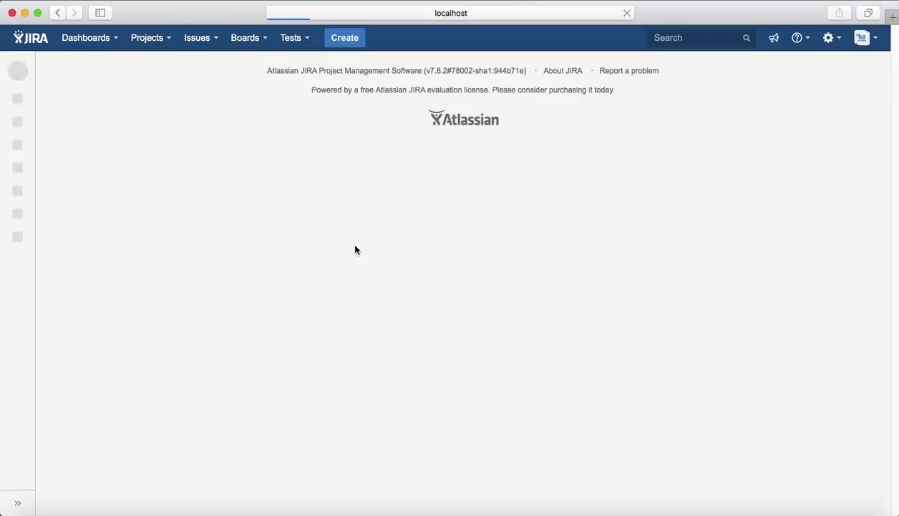
scroll(185, 342, "down", 1)
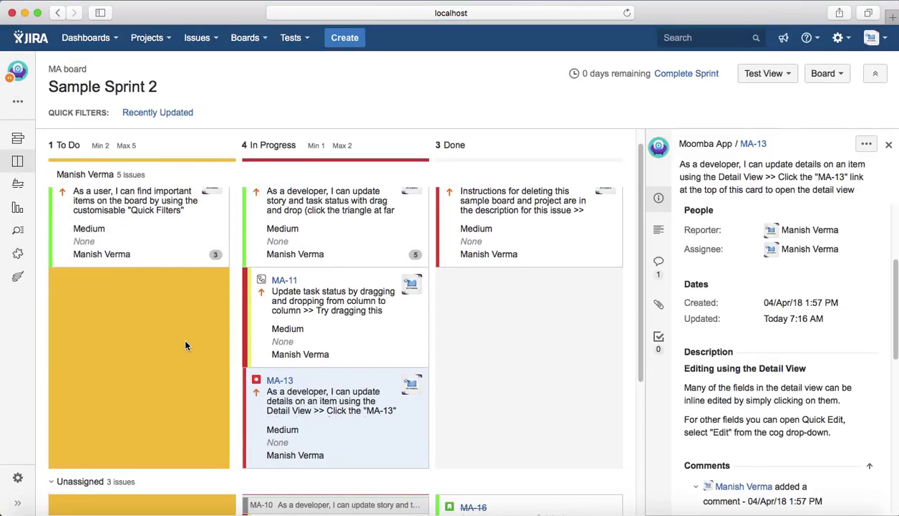
left_click(890, 146)
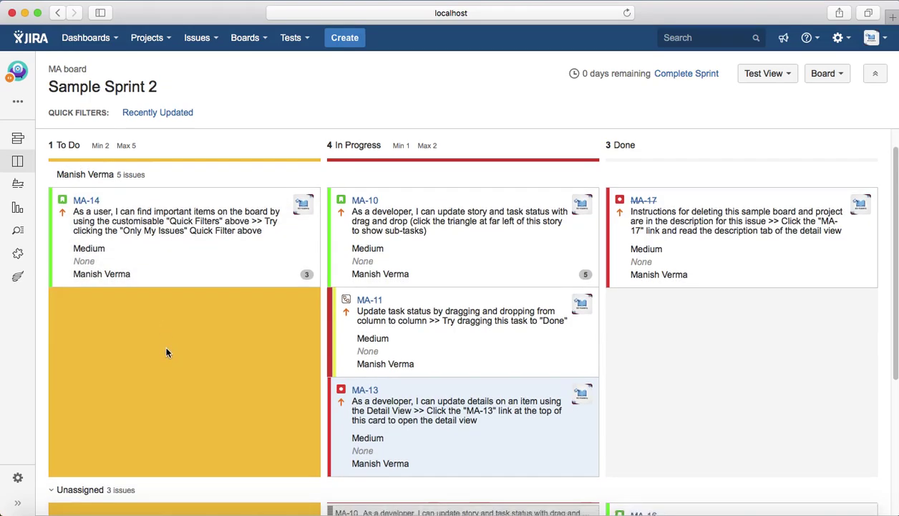
scroll(163, 341, "up", 1)
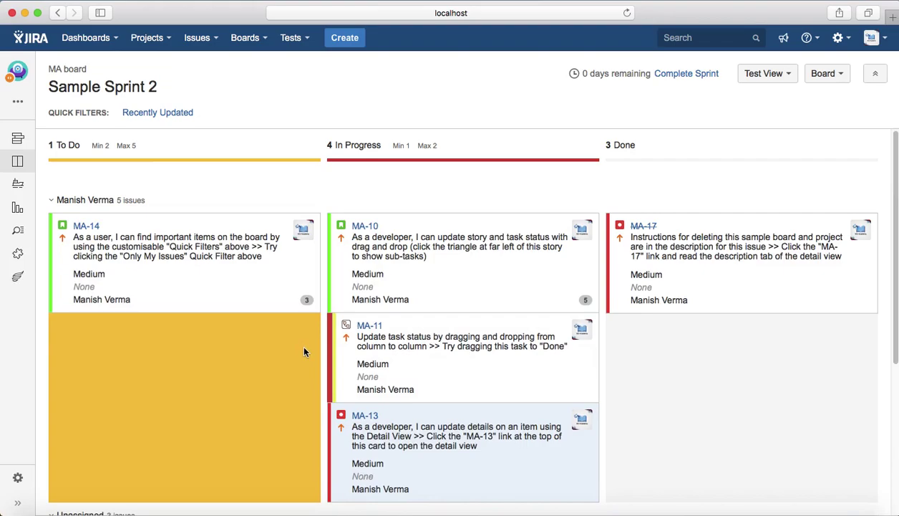
scroll(225, 341, "down", 5)
scroll(225, 342, "down", 6)
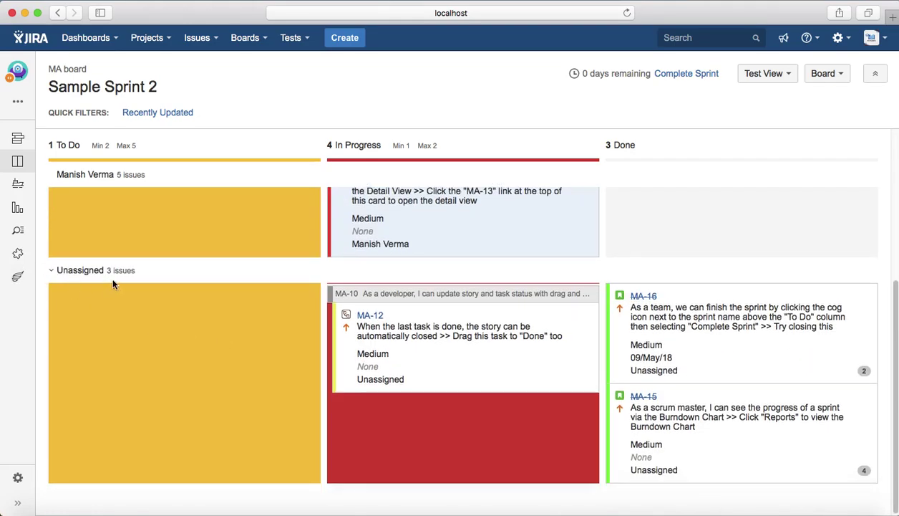
scroll(228, 347, "up", 11)
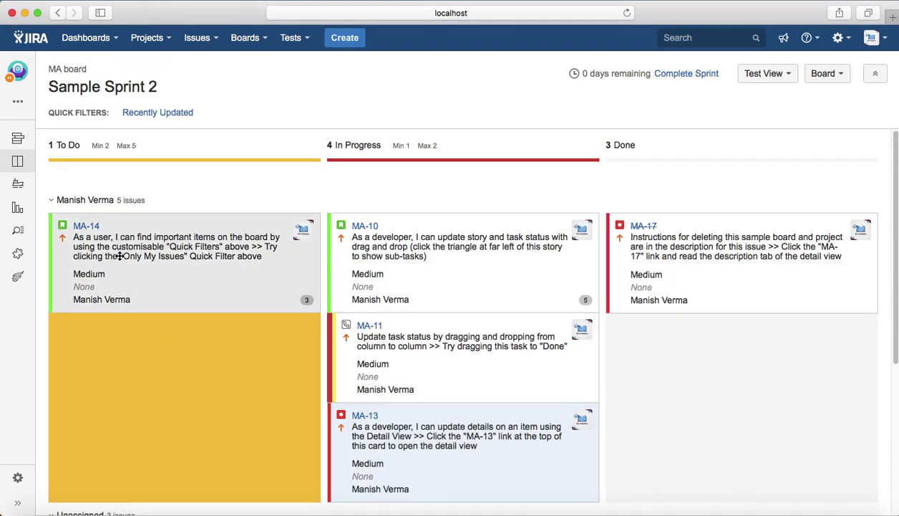
scroll(258, 415, "down", 9)
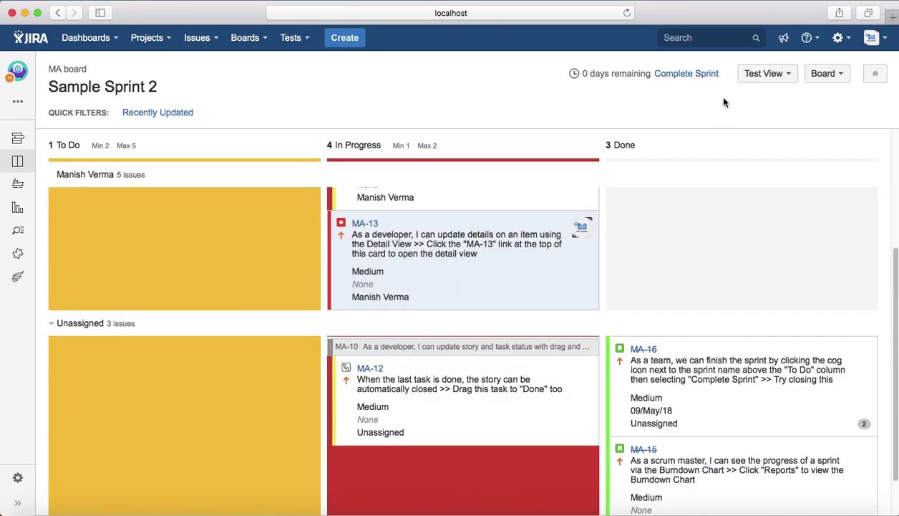
Reopen the board's swimlane configuration and set the swimlane base to No Swimlanes
left_click(829, 74)
left_click(797, 94)
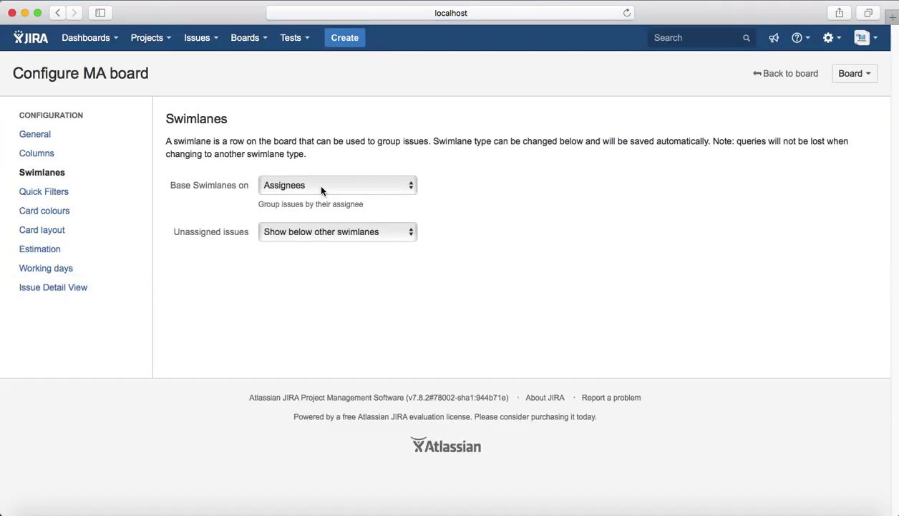
left_click(321, 188)
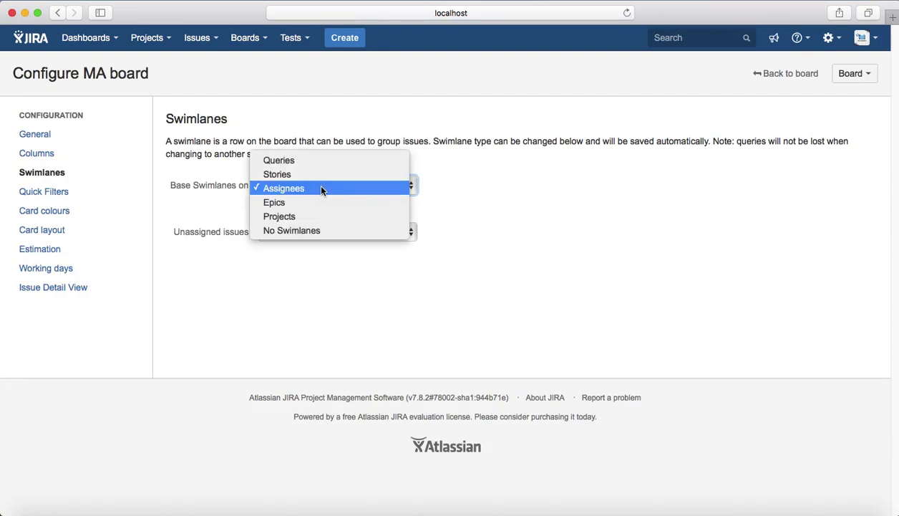
left_click(348, 231)
Add a quick filter to the board named "All issues assigned to you" with the JQL assignee = currentUser()
left_click(54, 198)
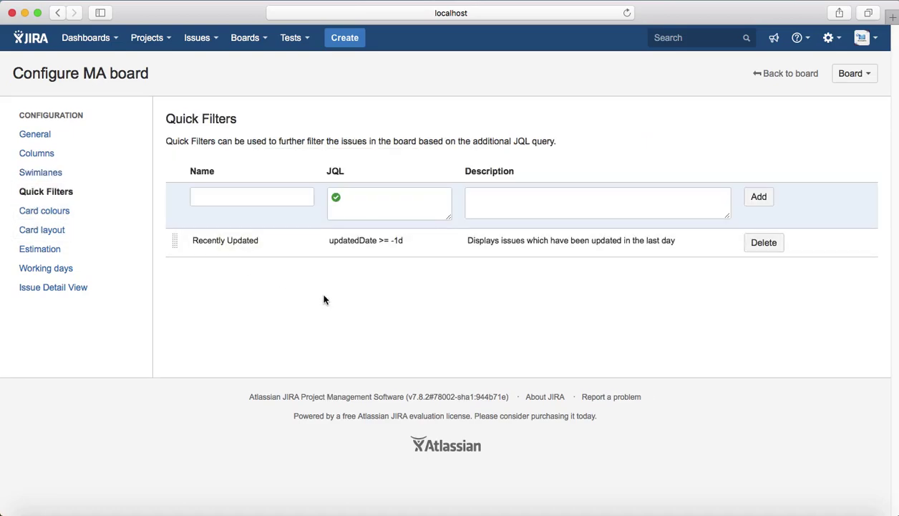
left_click(229, 197)
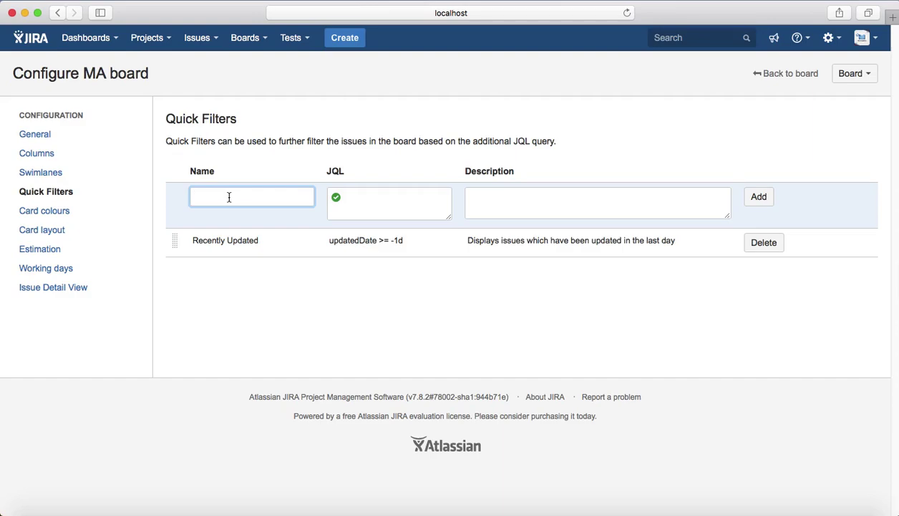
type("All issues assig")
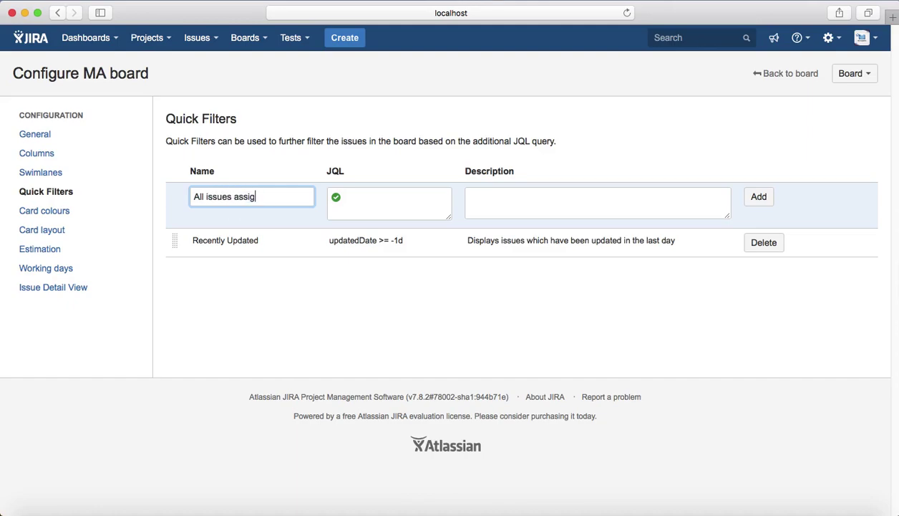
type("ned to you")
left_click(374, 207)
type("assi")
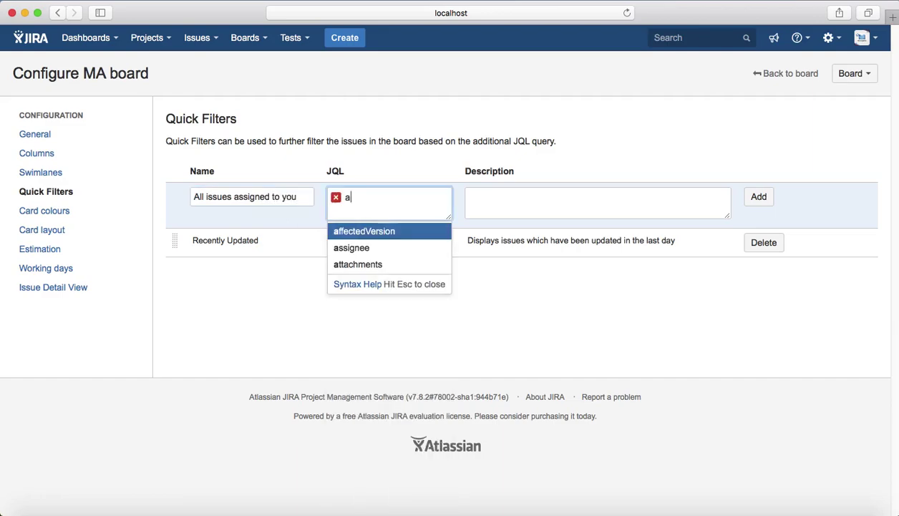
left_click(392, 232)
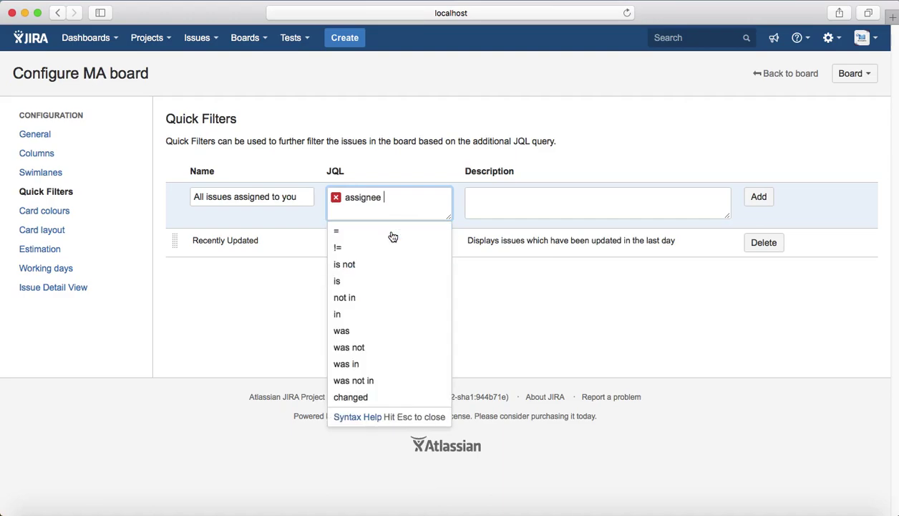
left_click(392, 231)
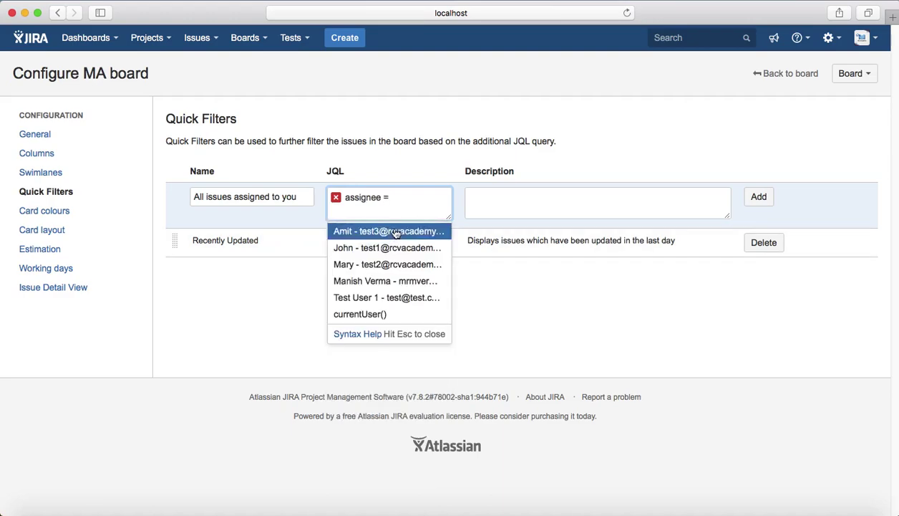
left_click(360, 314)
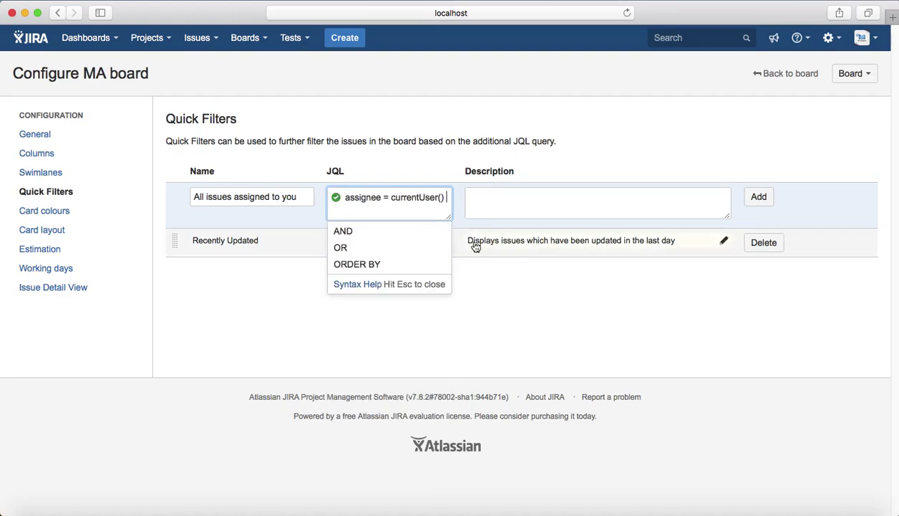
left_click(507, 208)
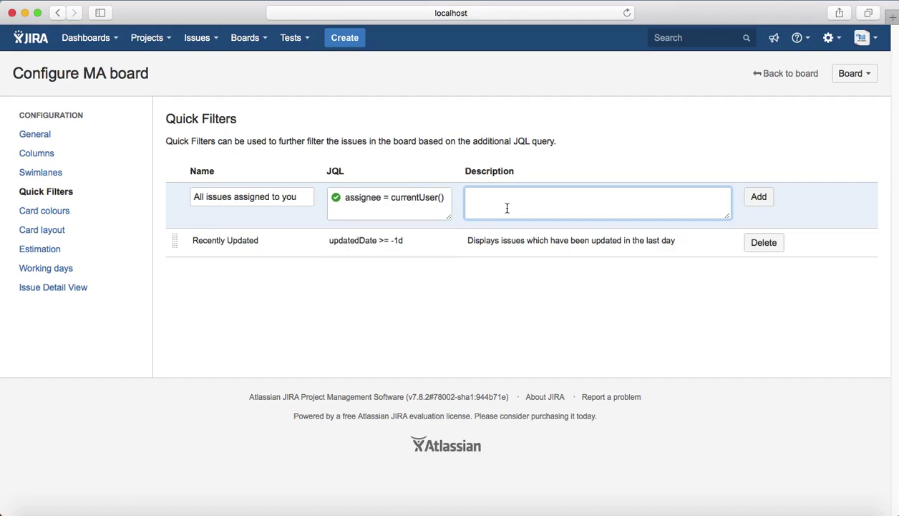
left_click(760, 198)
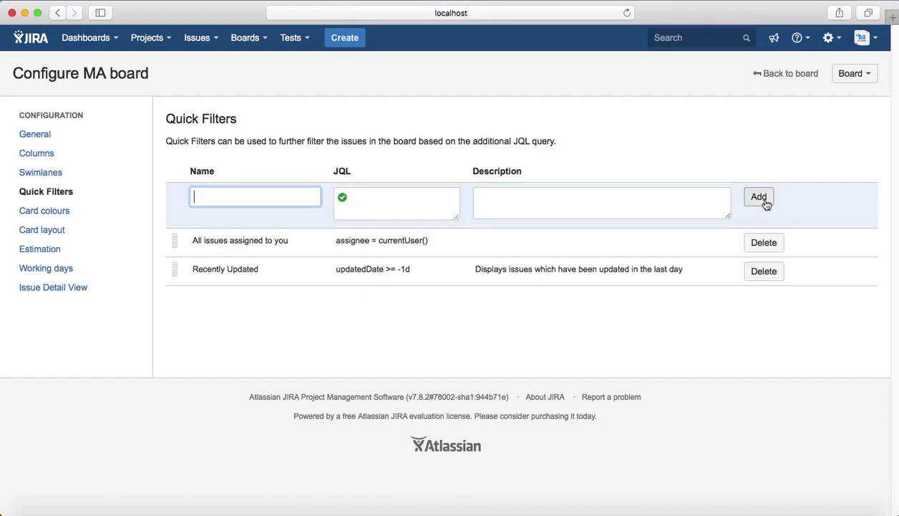
Return to the sprint board and apply the "All issues assigned to you" quick filter
left_click(782, 82)
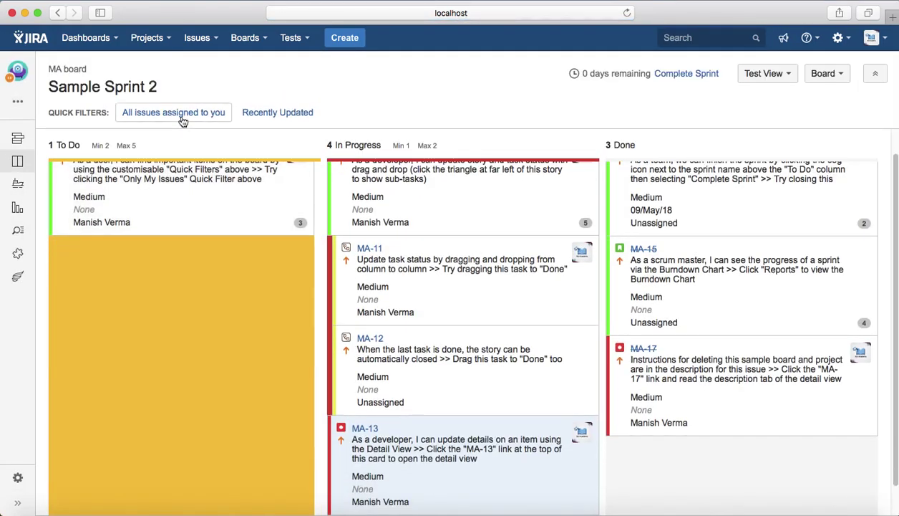
left_click(182, 114)
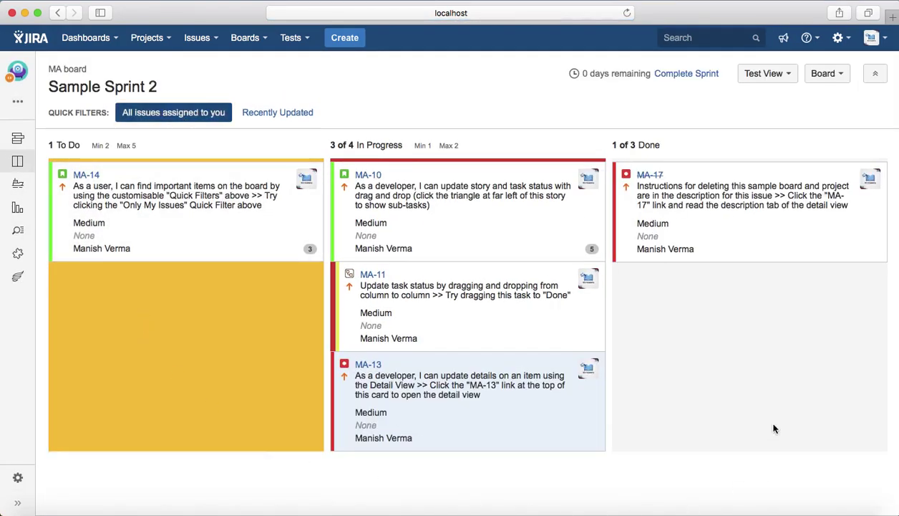
left_click(472, 387)
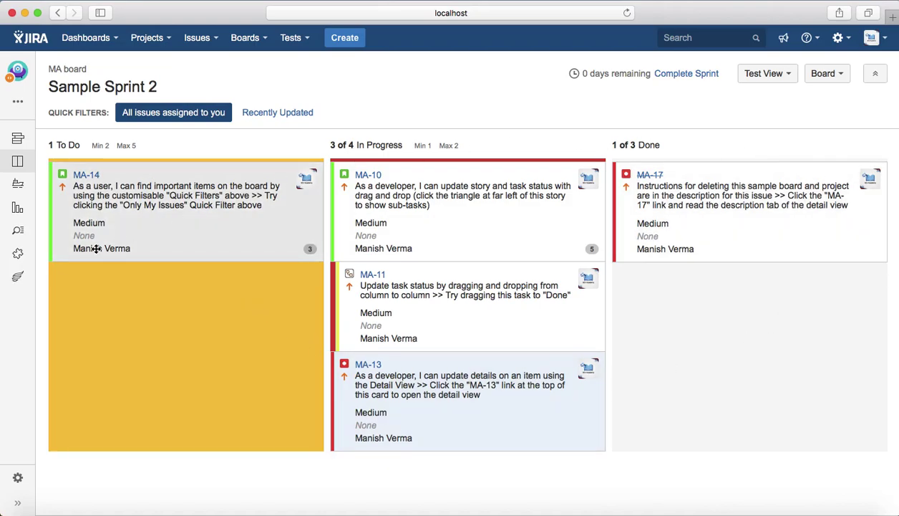
Reopen the board configuration and examine the card colours by issue type, including the colour picker for Bug
left_click(831, 73)
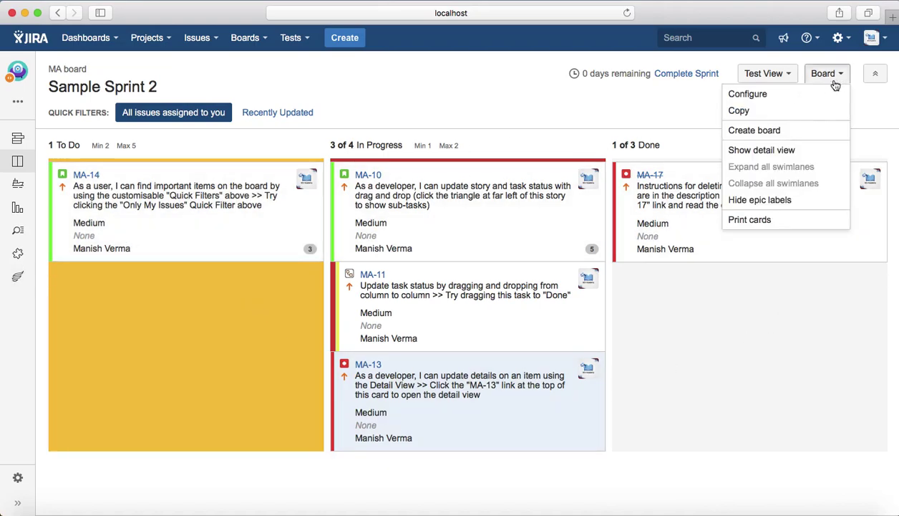
left_click(780, 95)
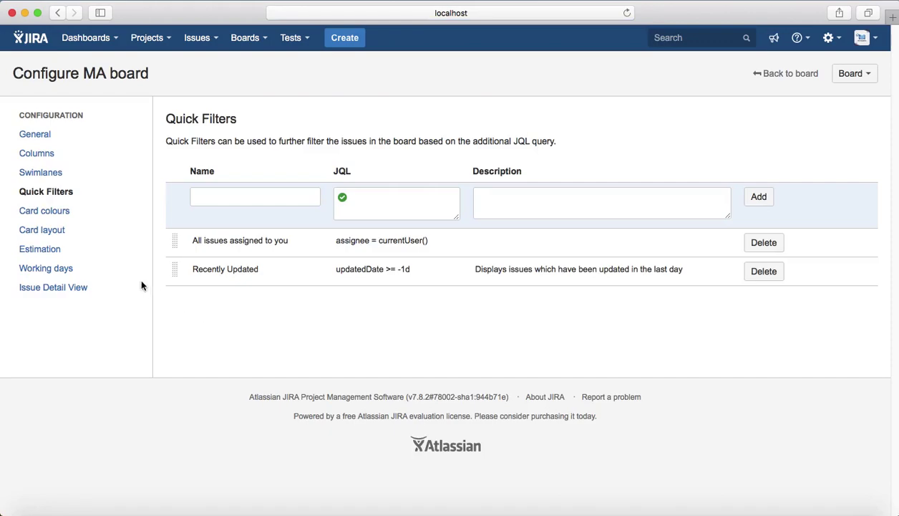
left_click(71, 213)
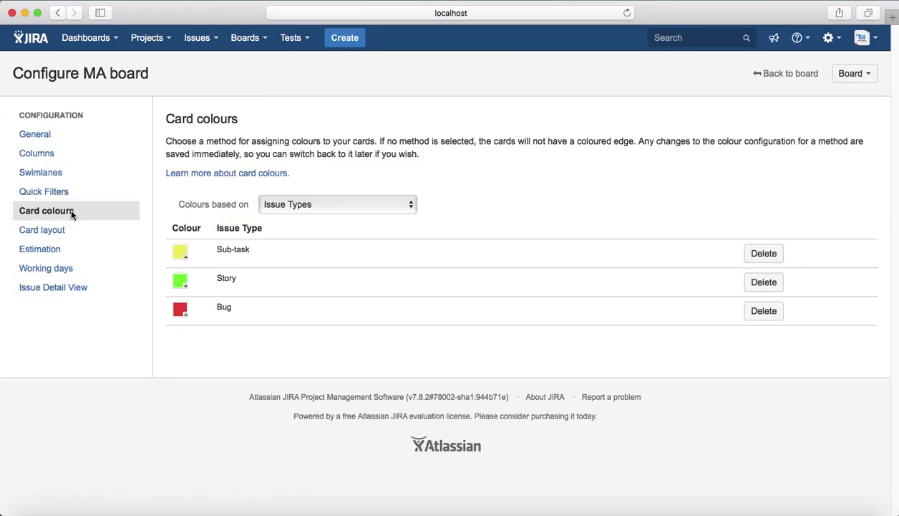
left_click(180, 309)
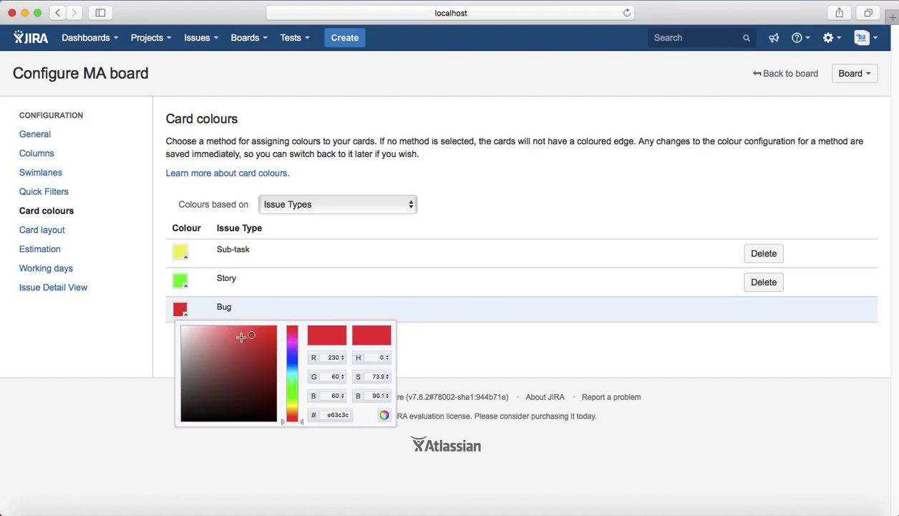
left_click(89, 343)
Remove the Due Date and Assignee fields from the backlog section of the card layout
left_click(60, 235)
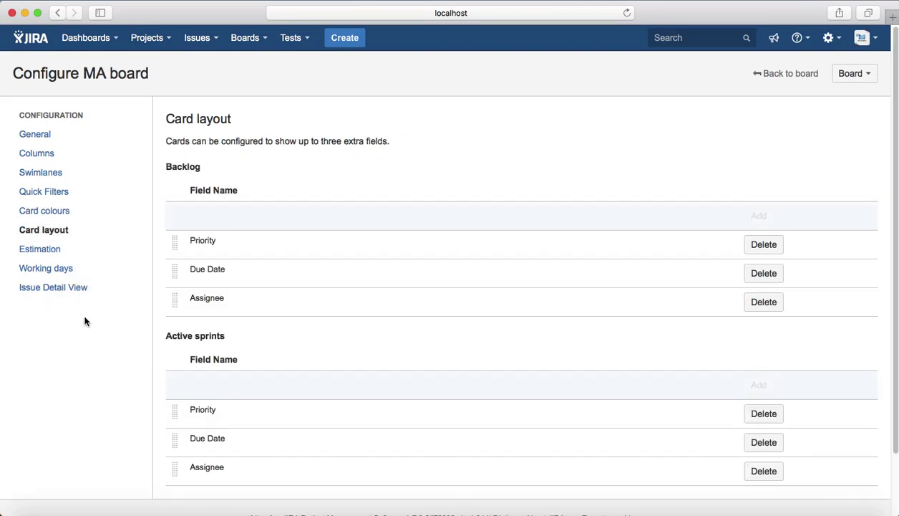
scroll(160, 357, "down", 3)
scroll(160, 357, "up", 3)
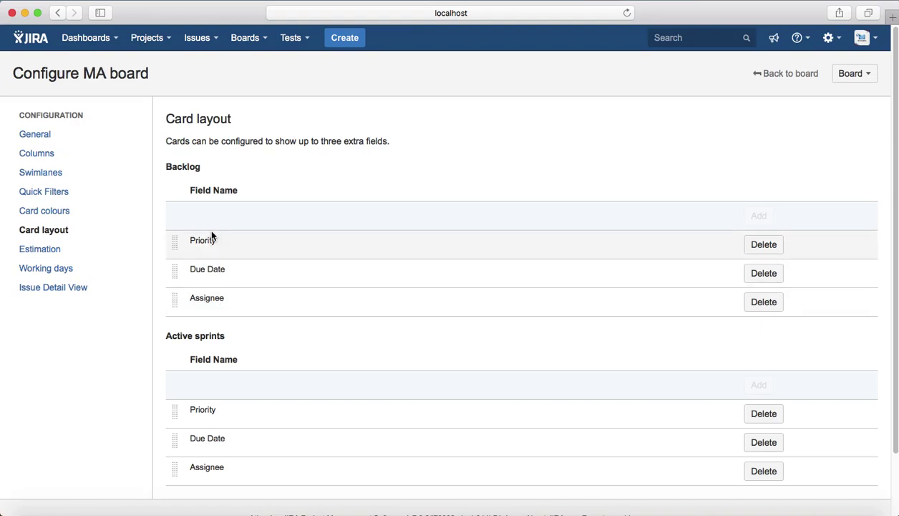
left_click(766, 272)
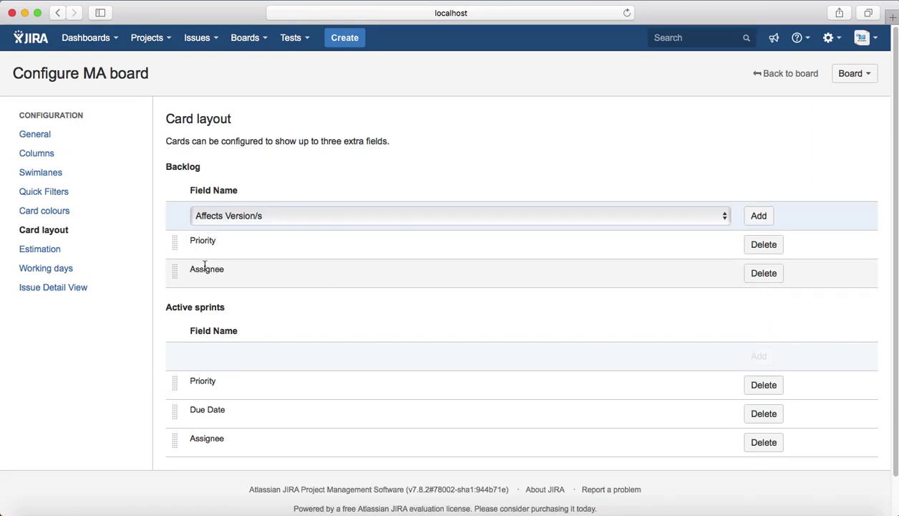
left_click(763, 275)
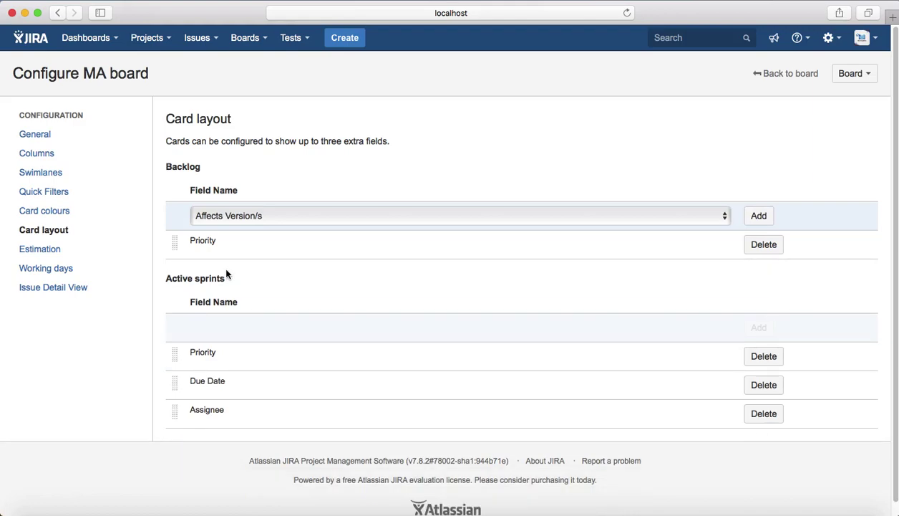
Add the Component/s and Due Date fields to the backlog card layout
left_click(556, 215)
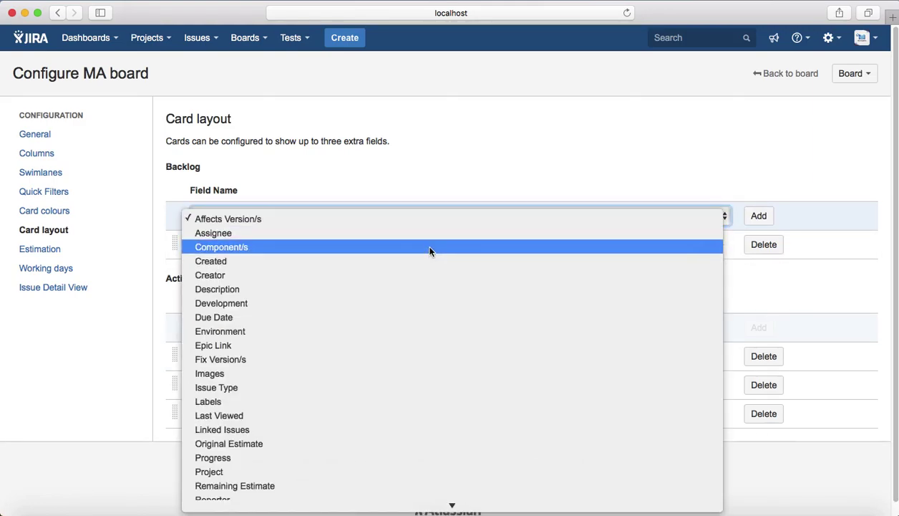
left_click(429, 250)
left_click(757, 217)
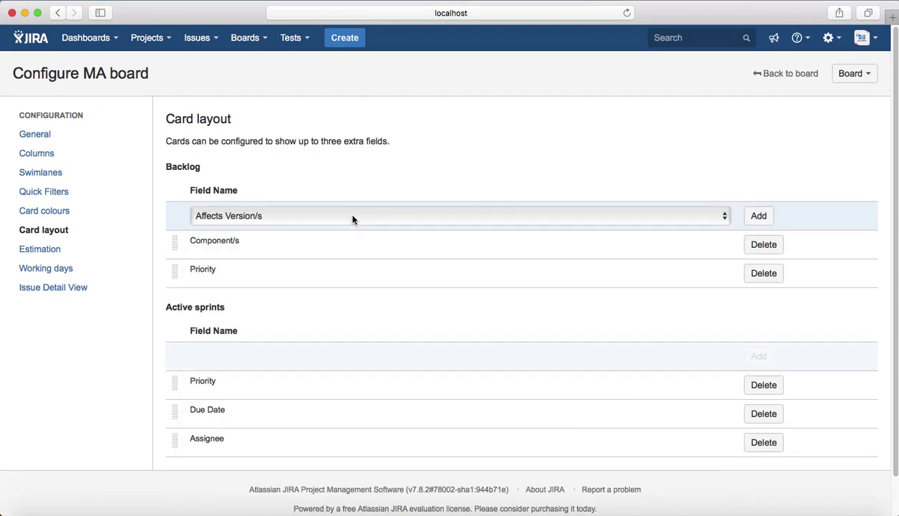
left_click(353, 220)
left_click(762, 229)
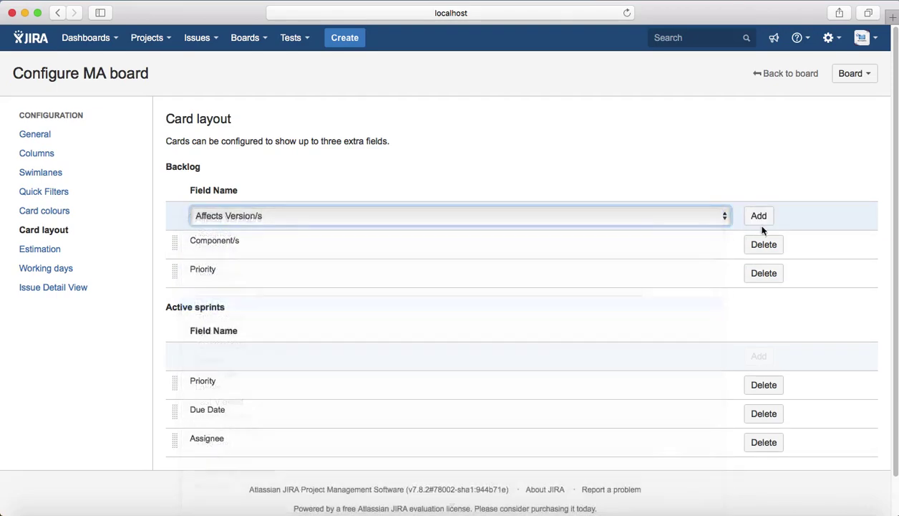
left_click(758, 216)
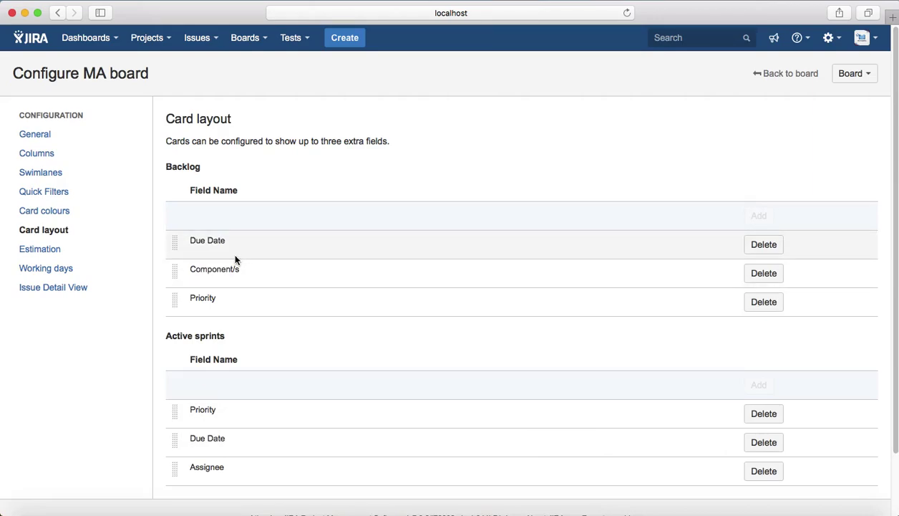
Set the board's estimation time tracking to Remaining Estimate and Time Spent
left_click(42, 251)
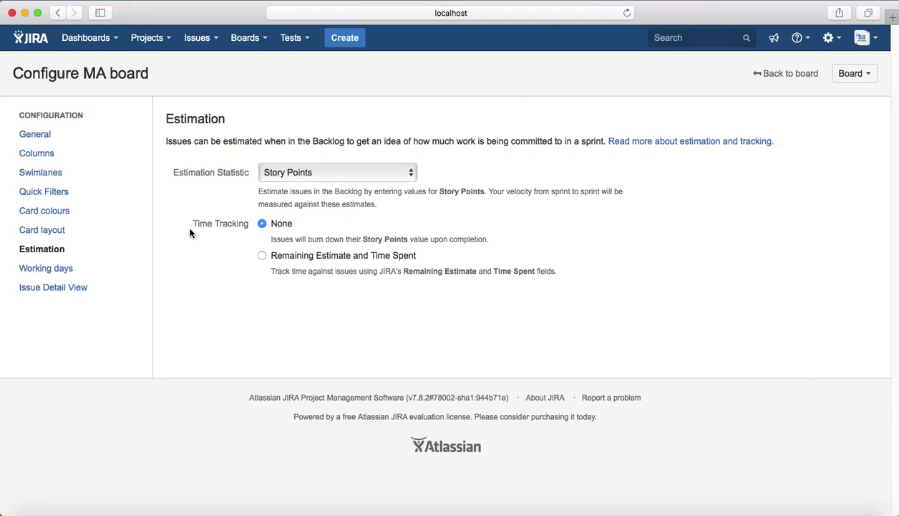
left_click(262, 256)
Examine the board's working days configuration, covering the time zone, standard working days and non-working dates
left_click(90, 272)
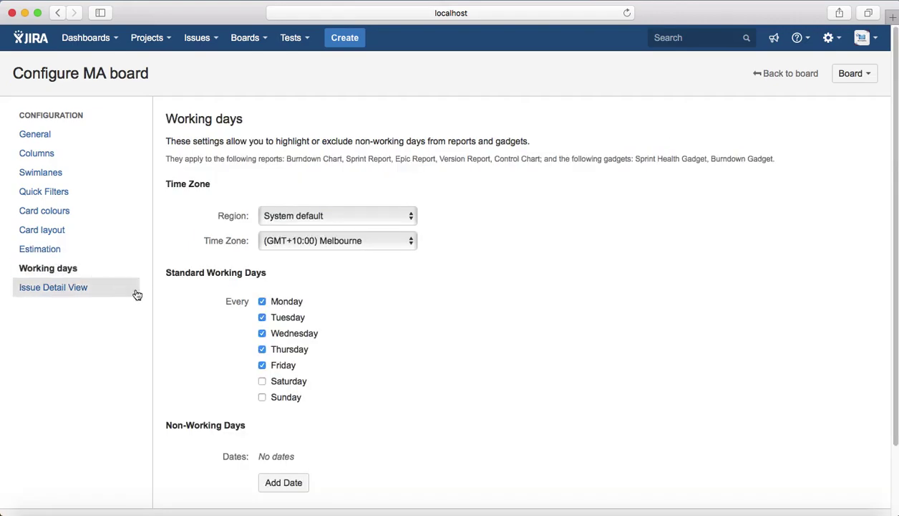
scroll(351, 406, "down", 1)
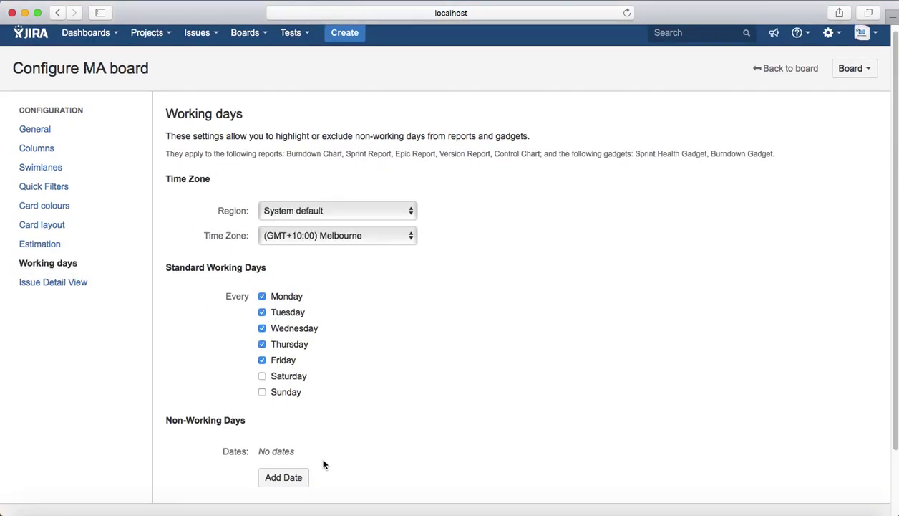
scroll(322, 462, "down", 1)
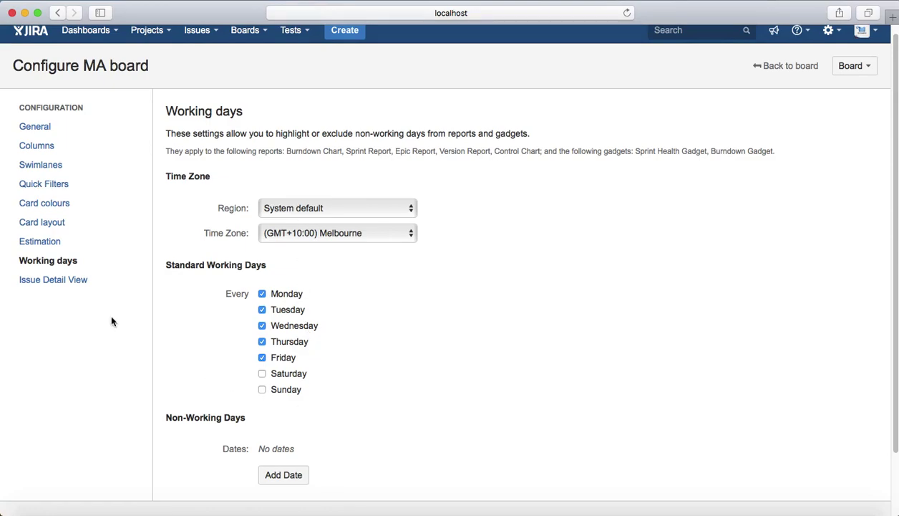
Add Due Date to the date fields in the board's Issue Detail View configuration
left_click(78, 280)
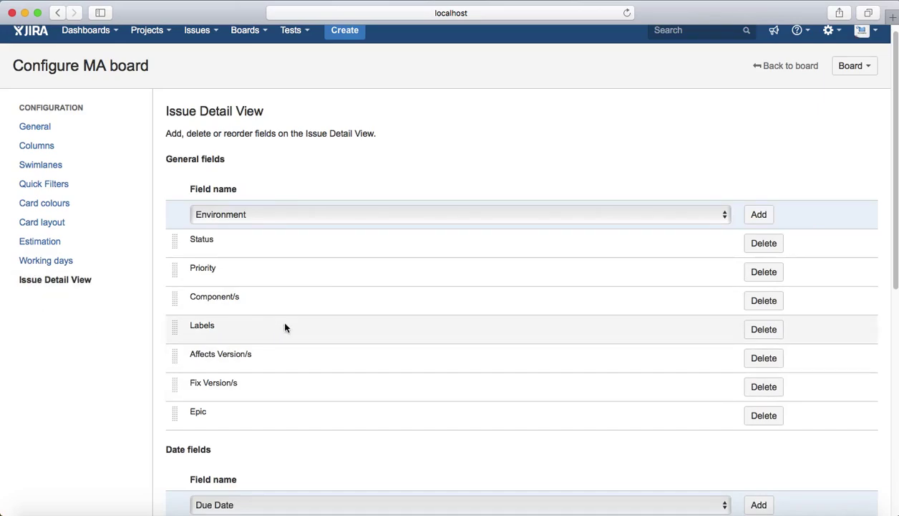
scroll(299, 369, "down", 3)
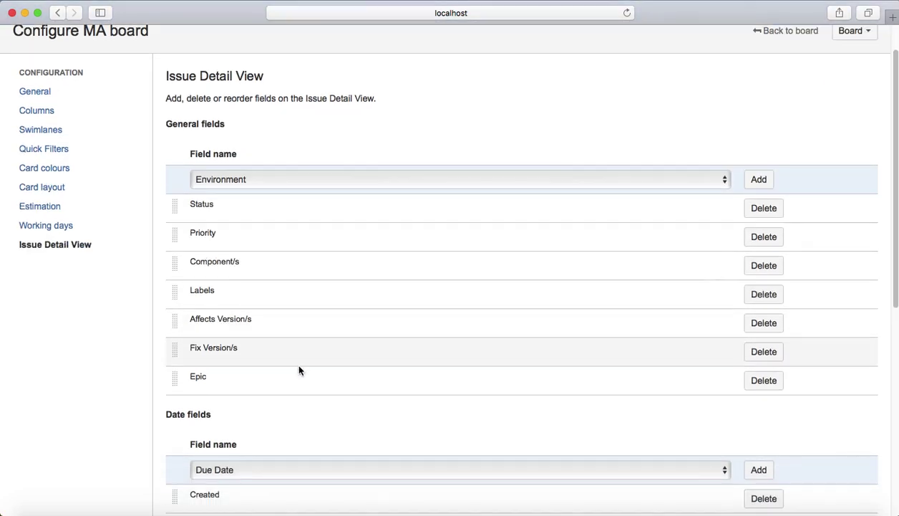
scroll(299, 410, "down", 2)
scroll(219, 430, "down", 1)
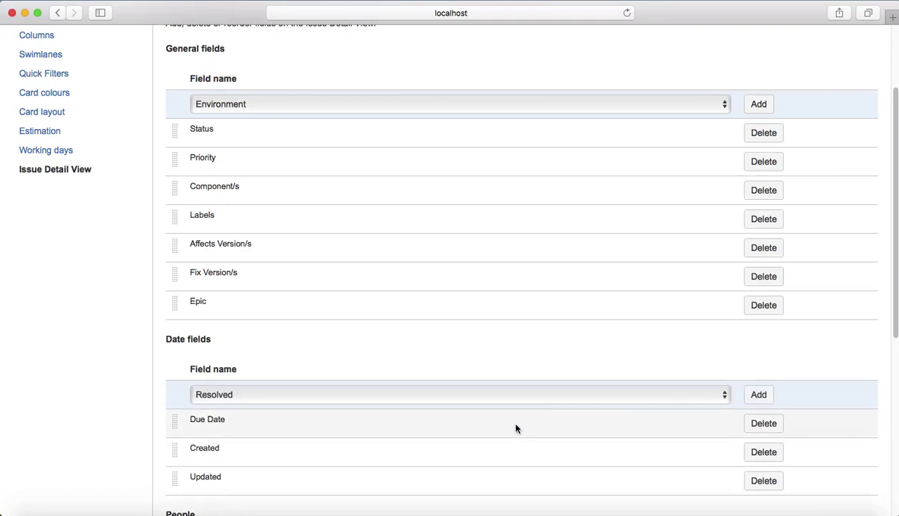
Review the remaining People and Links field sections of the Issue Detail View and return to the sprint board
scroll(512, 428, "down", 2)
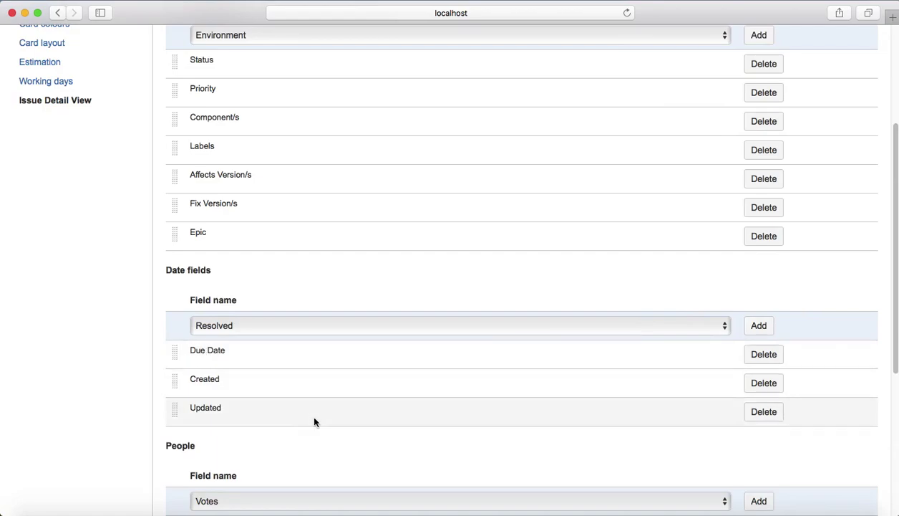
scroll(316, 423, "down", 5)
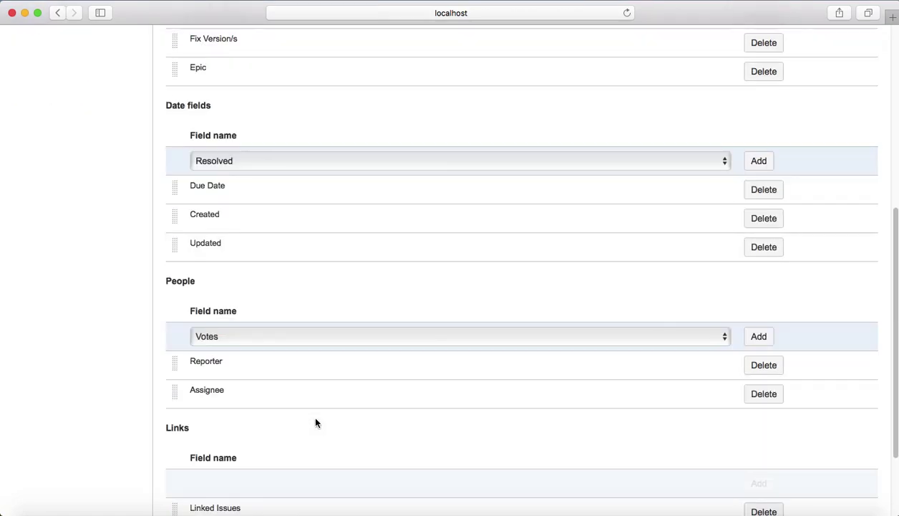
scroll(315, 422, "up", 10)
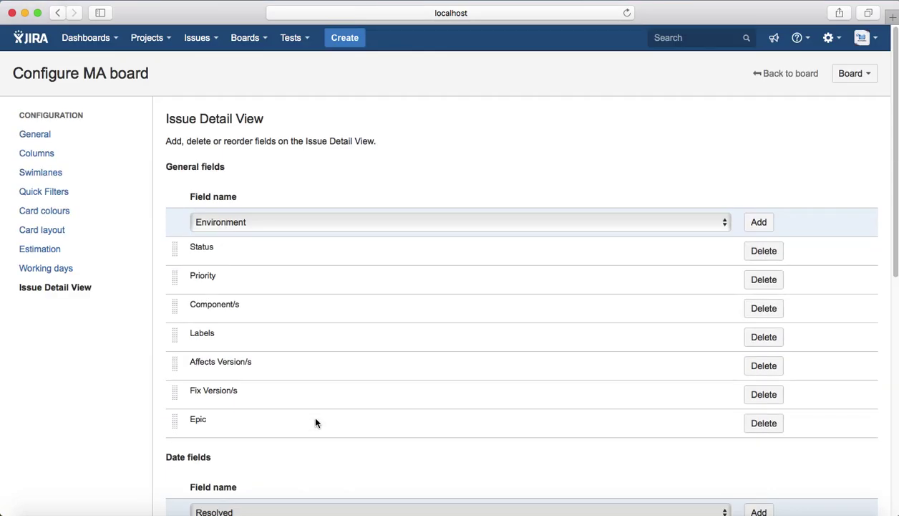
left_click(785, 74)
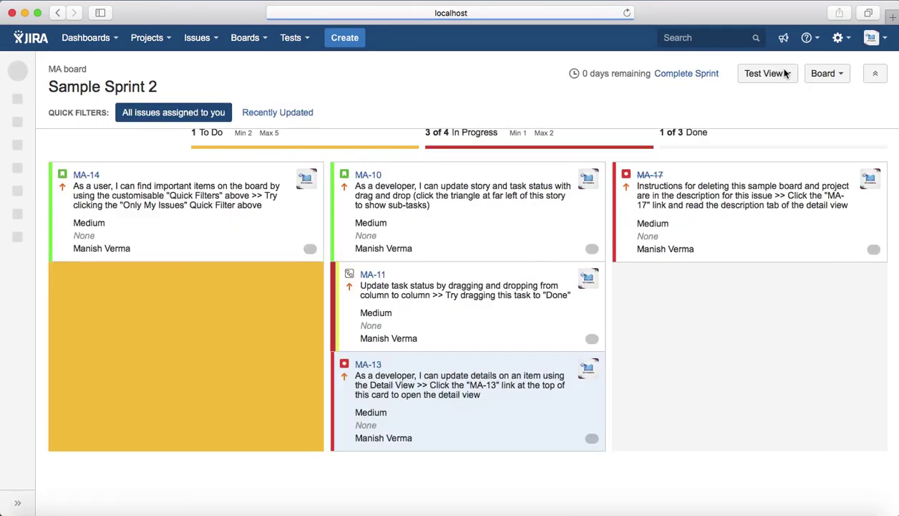
Open issue MA-10's details and remove Updated and Created from the date fields in the board's Issue Detail View configuration
left_click(416, 202)
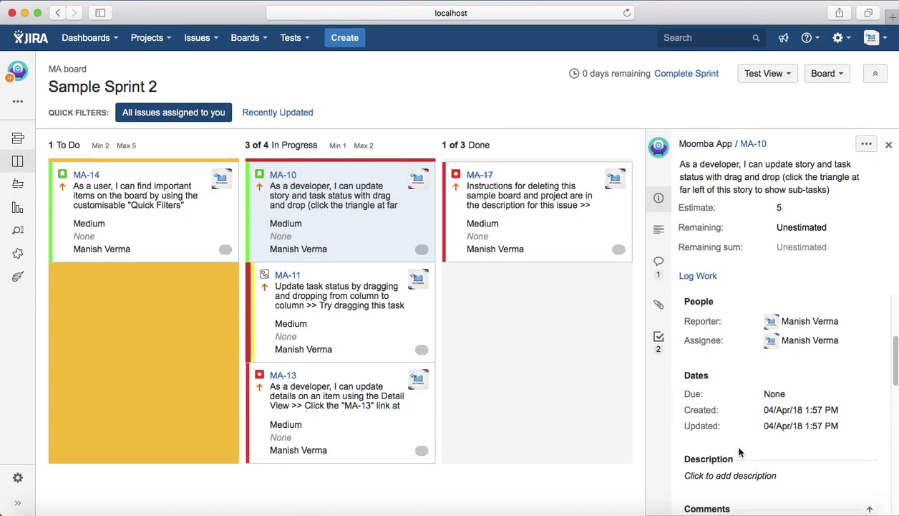
left_click(832, 74)
left_click(759, 94)
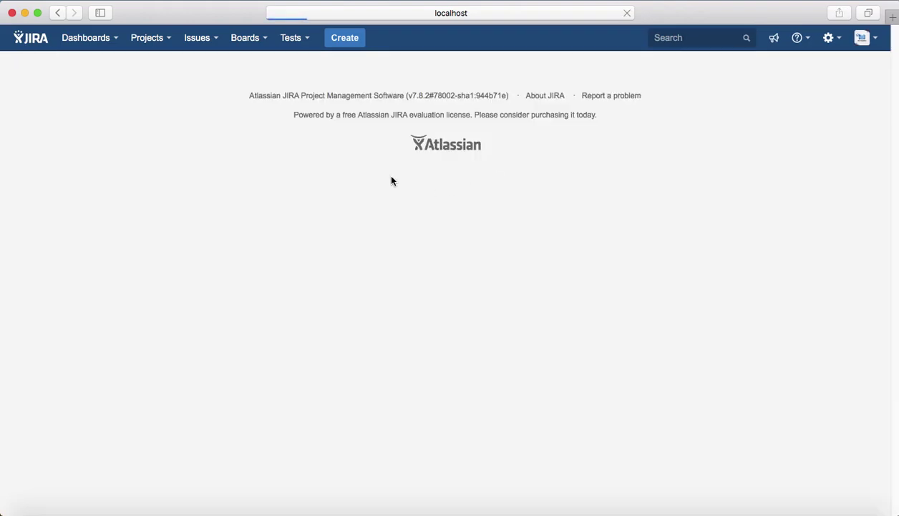
scroll(252, 364, "down", 2)
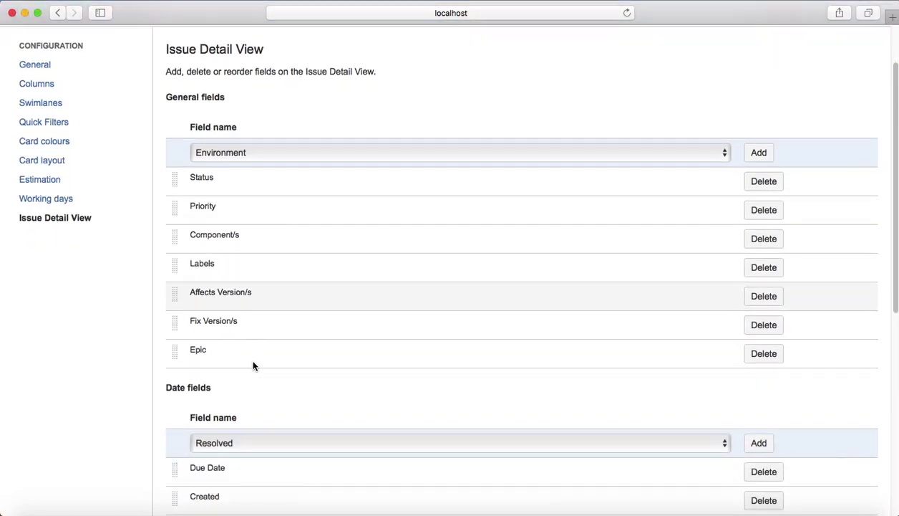
scroll(504, 462, "down", 5)
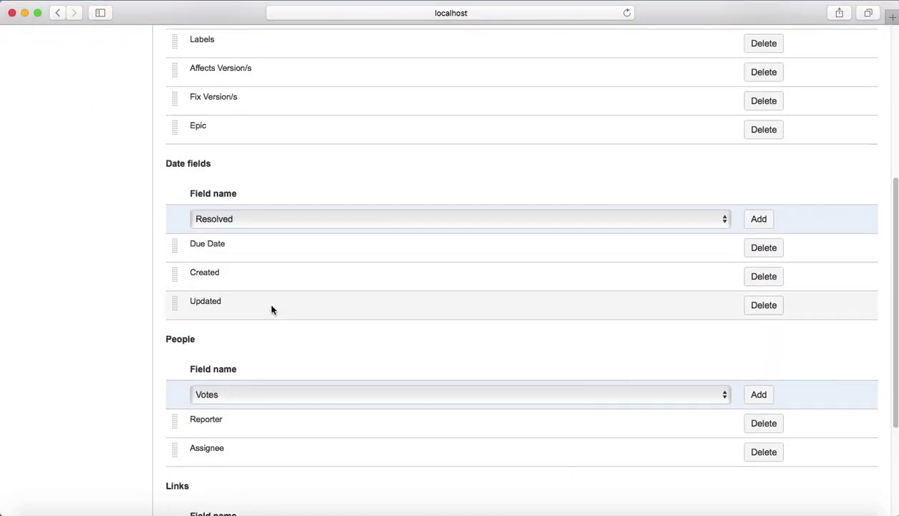
left_click(762, 307)
left_click(762, 276)
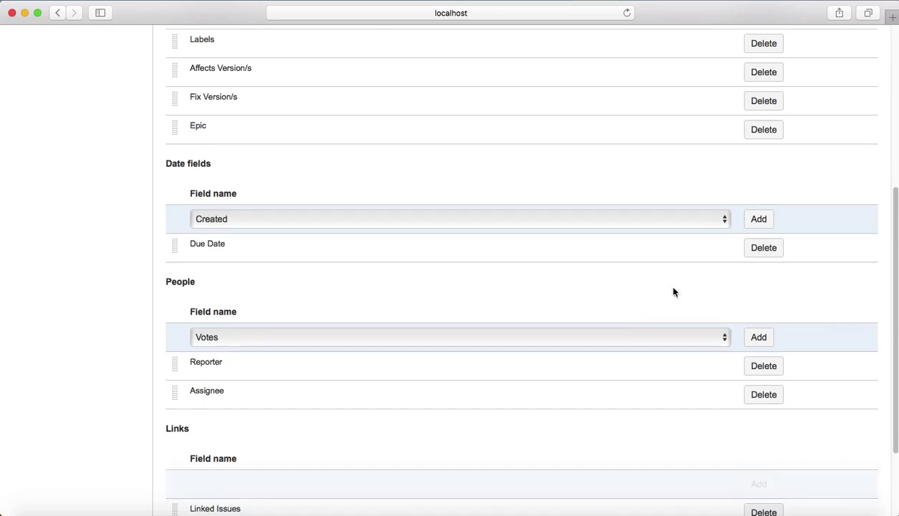
Return to the sprint board and set MA-10's due date to 9/May/18 in its detail view
scroll(673, 291, "up", 5)
left_click(789, 74)
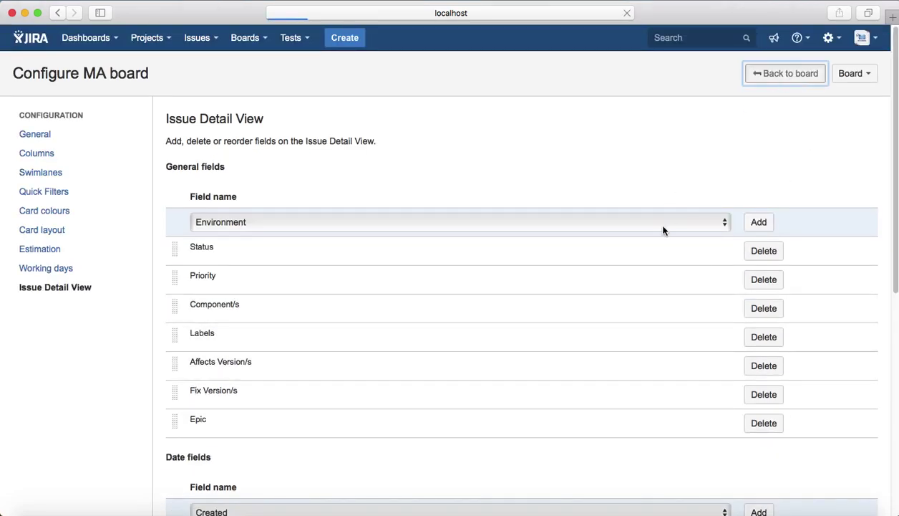
scroll(716, 366, "down", 1)
scroll(720, 371, "down", 2)
scroll(749, 343, "up", 1)
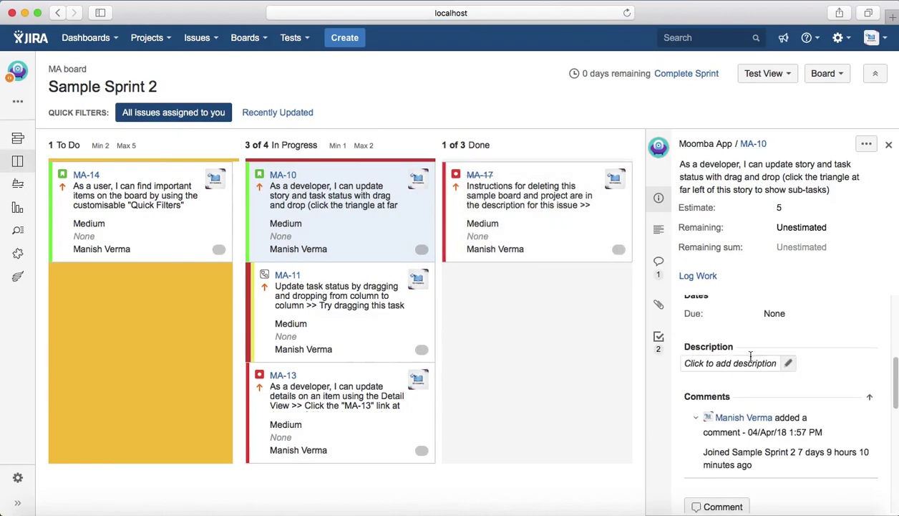
left_click(779, 317)
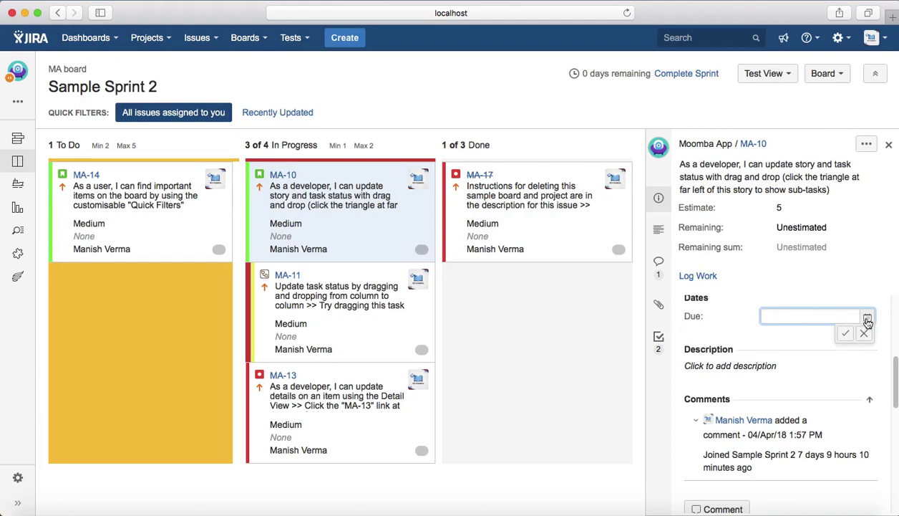
left_click(867, 317)
left_click(834, 393)
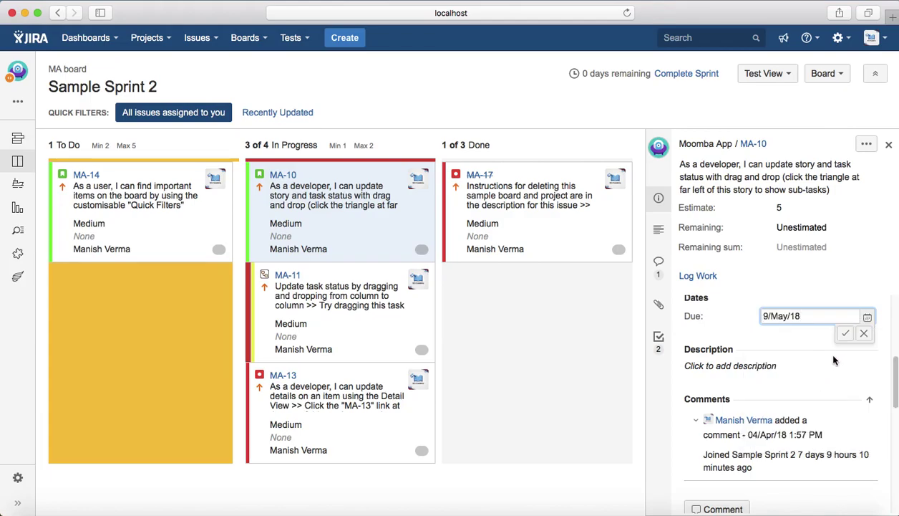
left_click(846, 333)
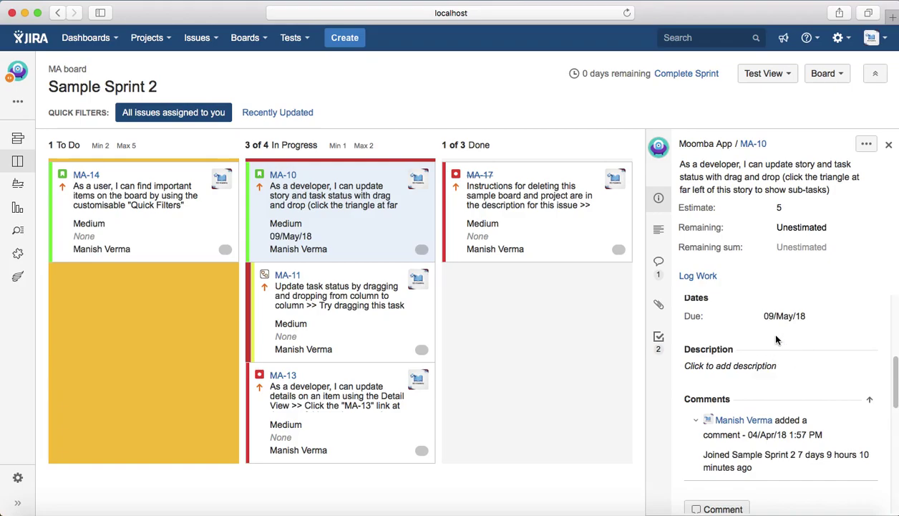
Review the board's Issue Detail View, Estimation and Card layout configuration, and return to the sprint board with MA-10's details closed
left_click(832, 77)
left_click(773, 96)
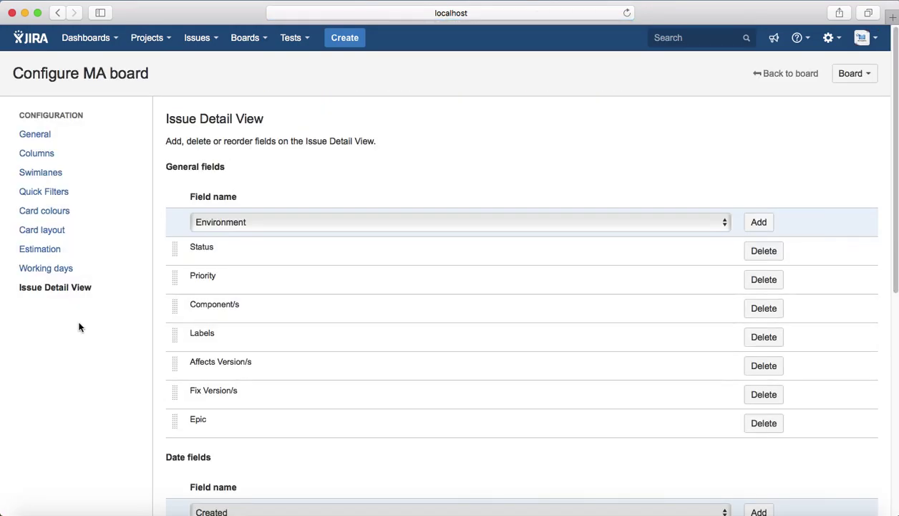
scroll(267, 383, "down", 5)
scroll(266, 385, "up", 5)
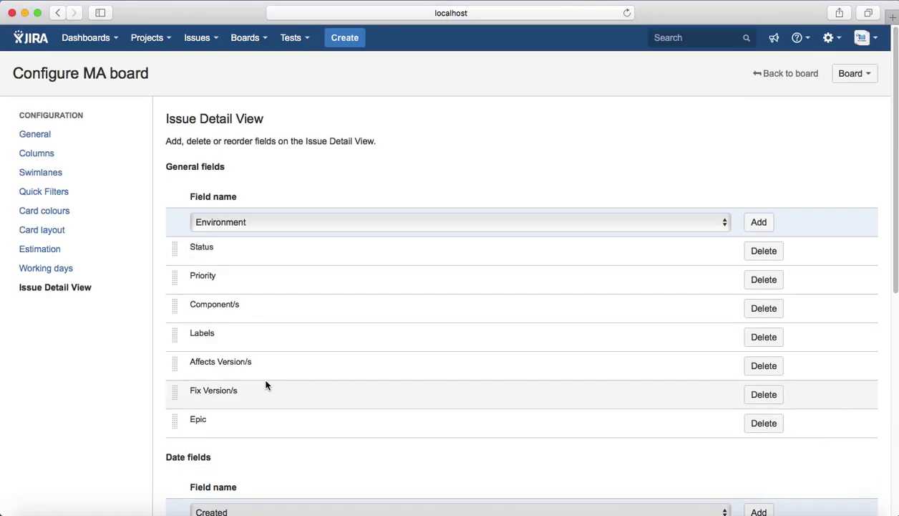
left_click(42, 270)
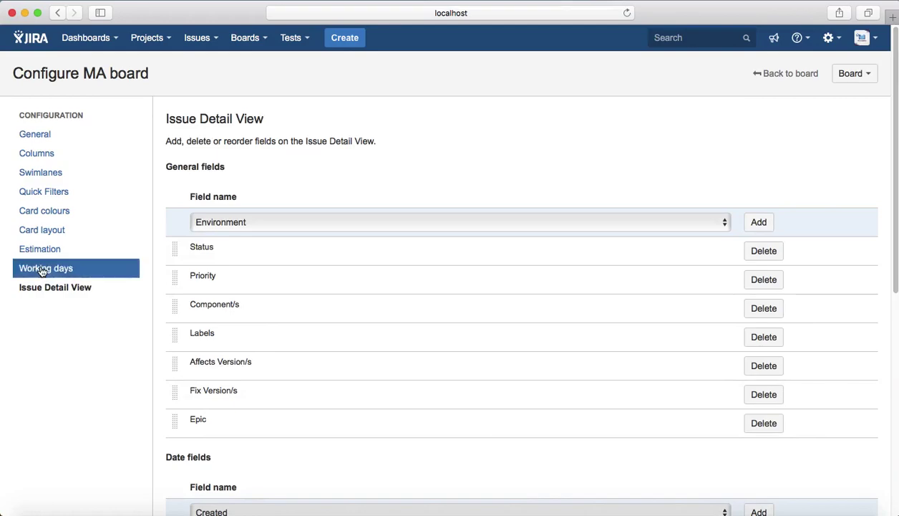
left_click(43, 250)
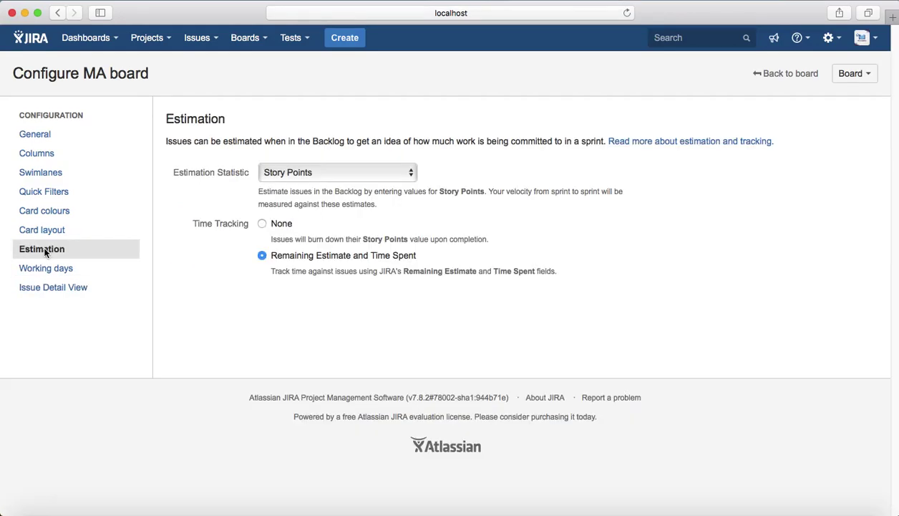
left_click(48, 234)
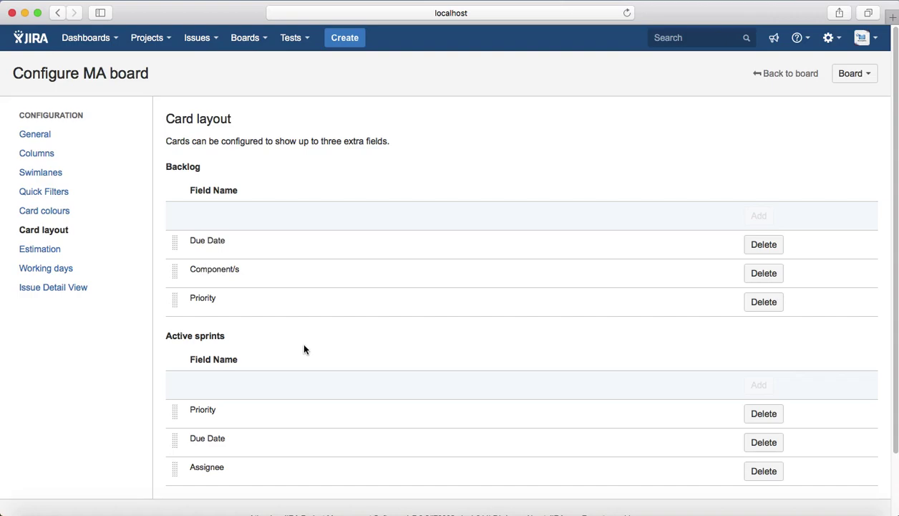
scroll(242, 393, "down", 1)
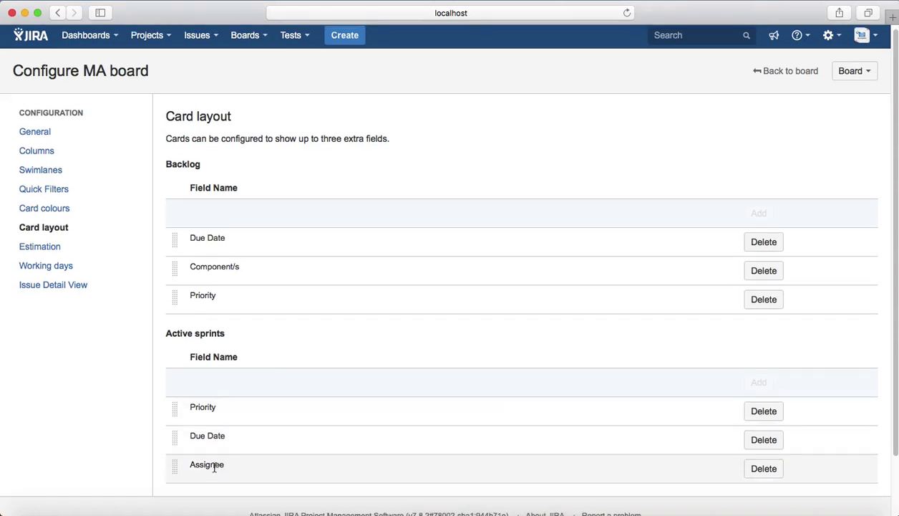
left_click(759, 74)
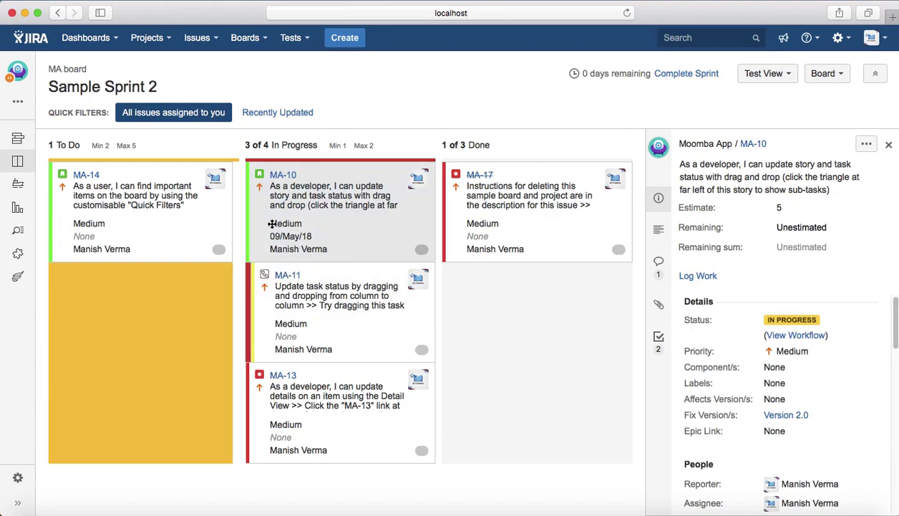
left_click(888, 144)
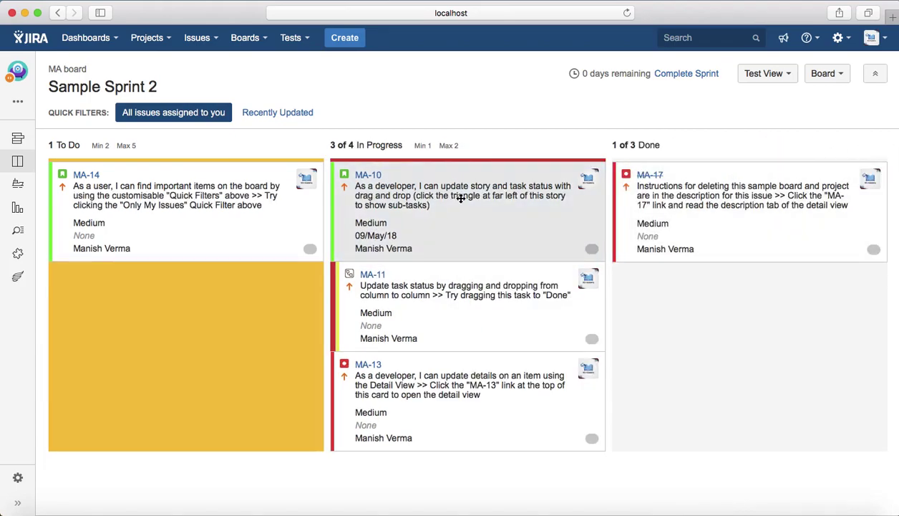
Open the printable cards for the sprint's issues, examine the fields on MA-14's card, and return to the board
left_click(842, 74)
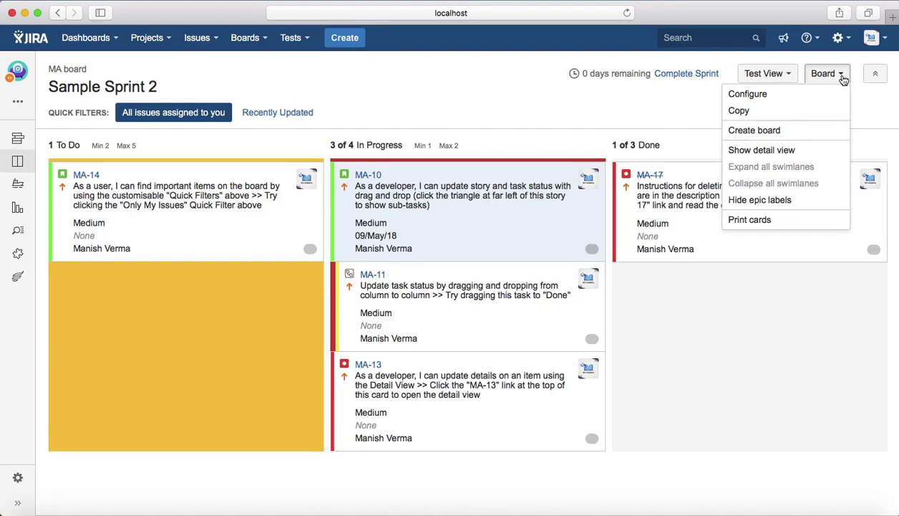
left_click(787, 224)
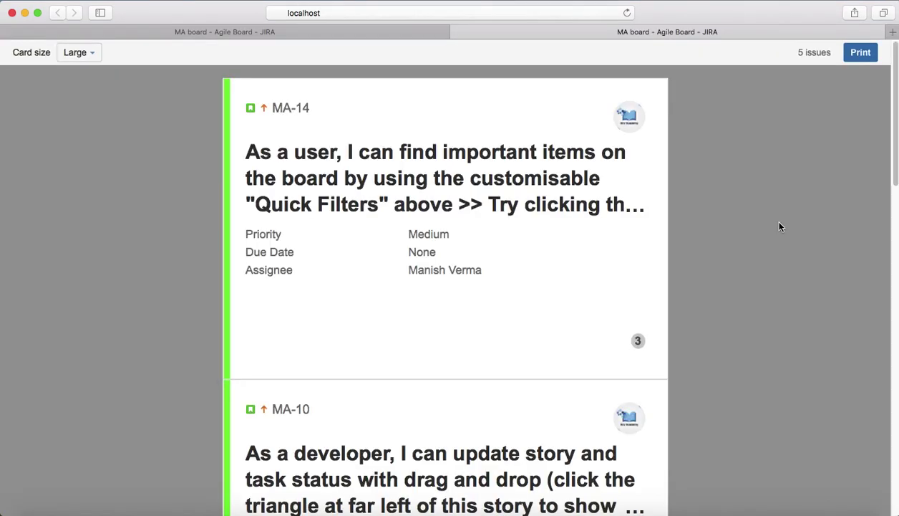
left_click_drag(246, 240, 438, 242)
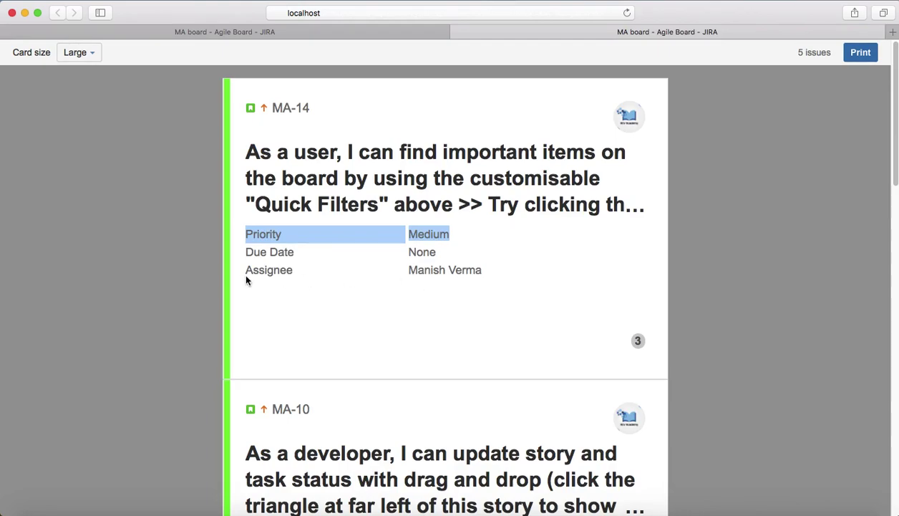
left_click(433, 258)
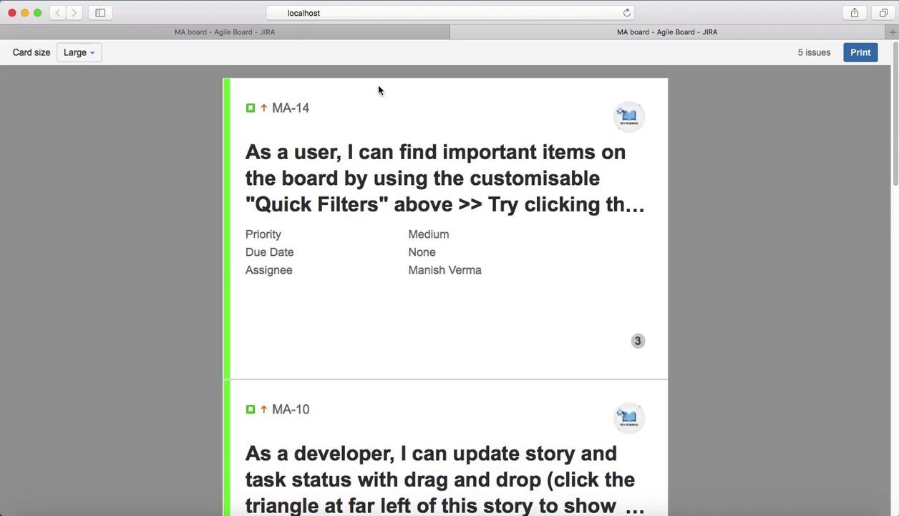
left_click(303, 32)
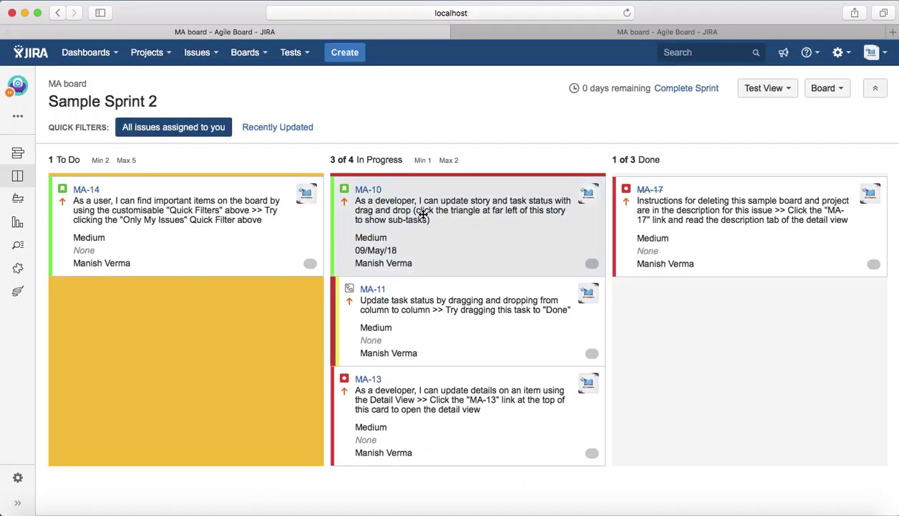